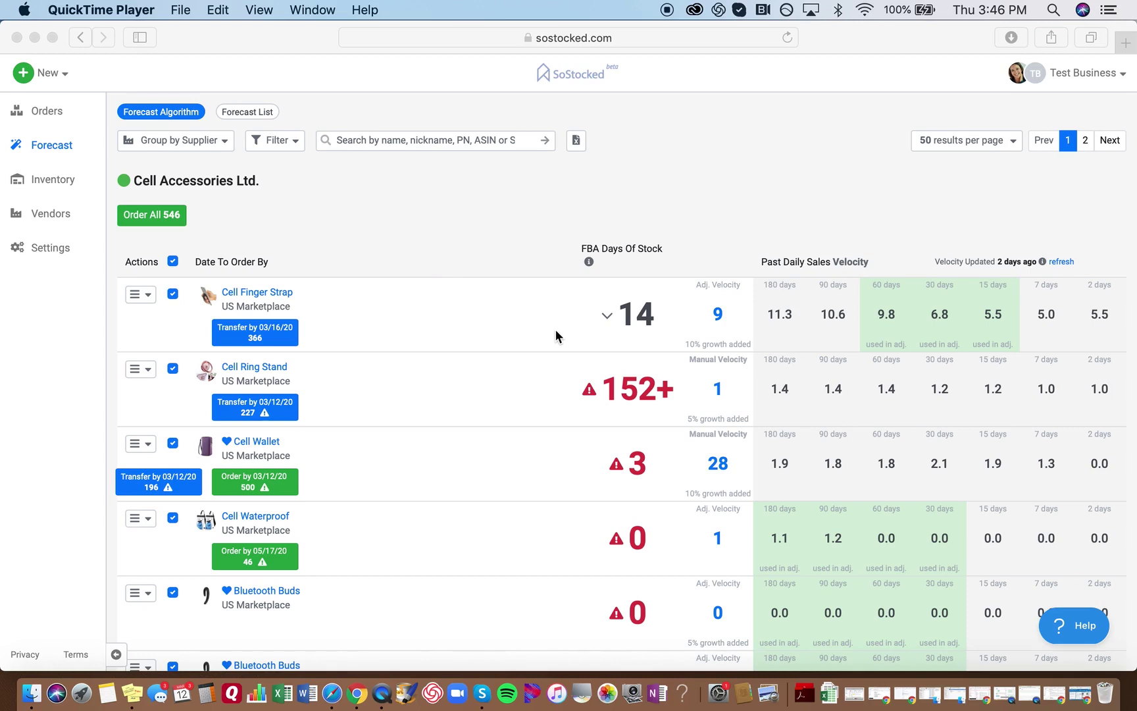
# Cmd-click Orders in the sidebar to load the Order Tracker in a second tab beside Forecast
pyautogui.scroll(-1, 388, 372)
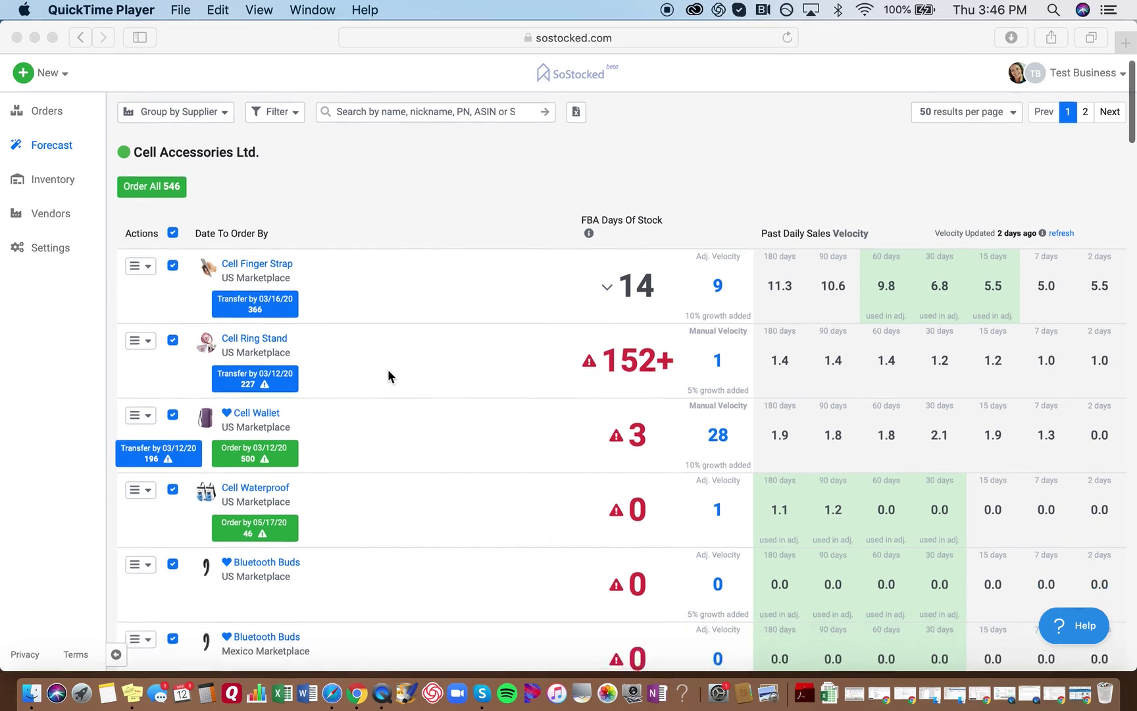
pyautogui.scroll(1, 388, 372)
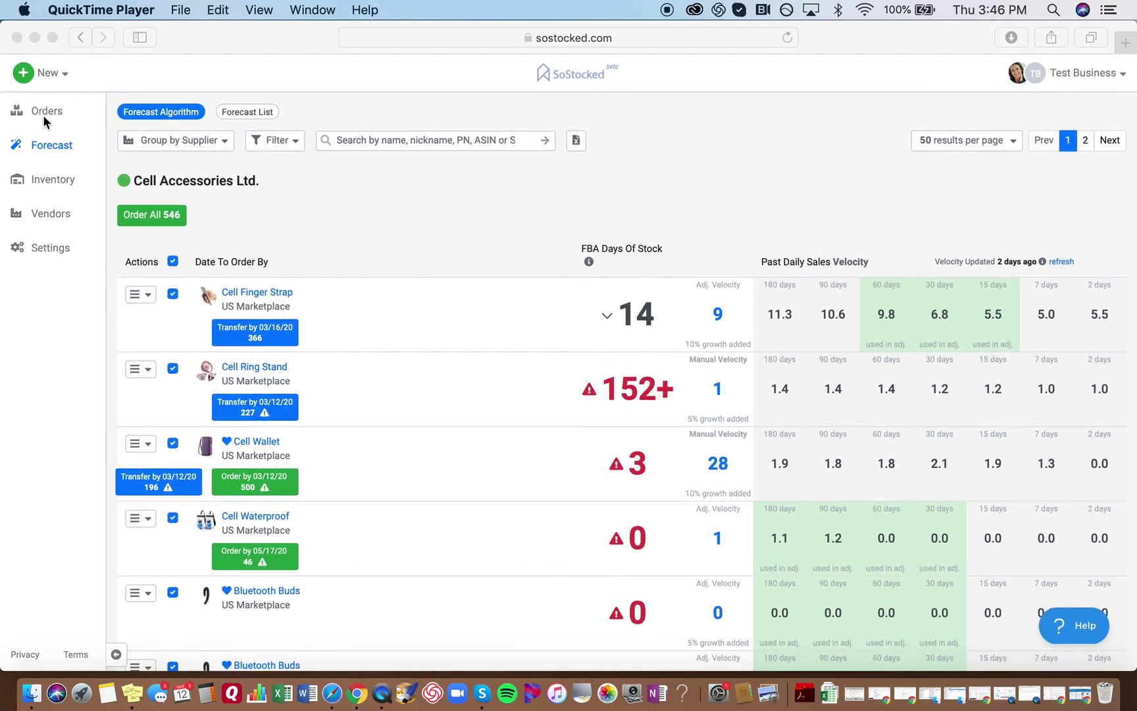
pyautogui.keyDown('super'); pyautogui.click(43, 115); pyautogui.keyUp('super')
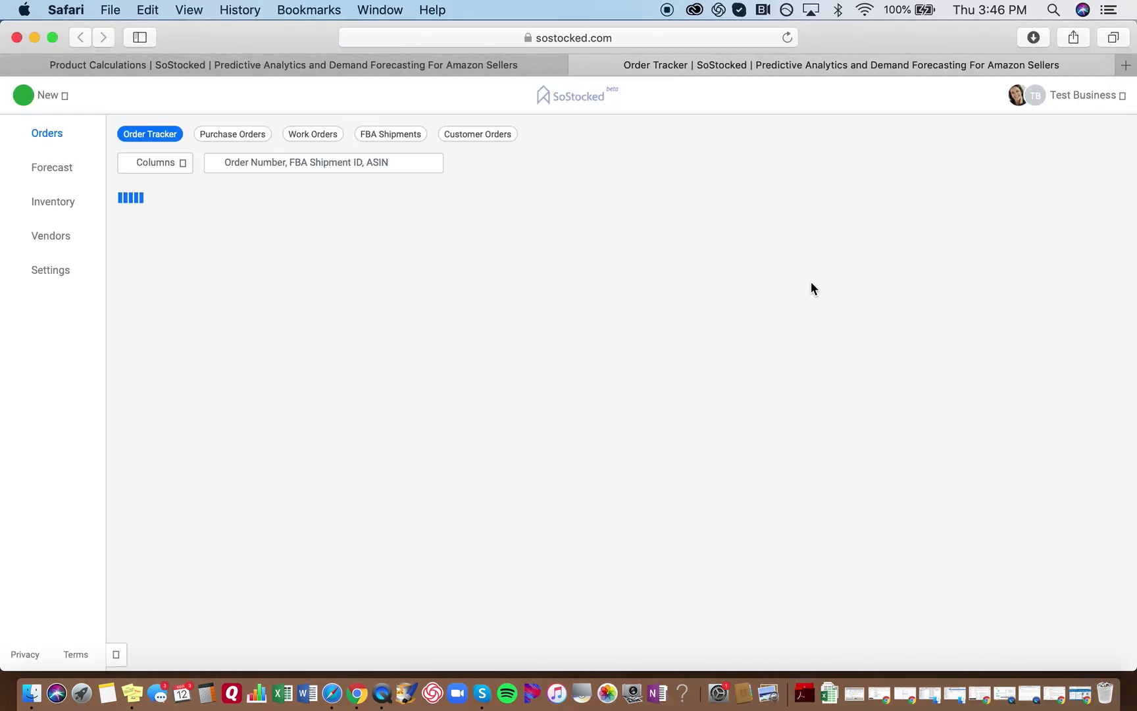
# View the purchase orders, then the work orders list with draft testWO, and return to Forecast
pyautogui.click(213, 133)
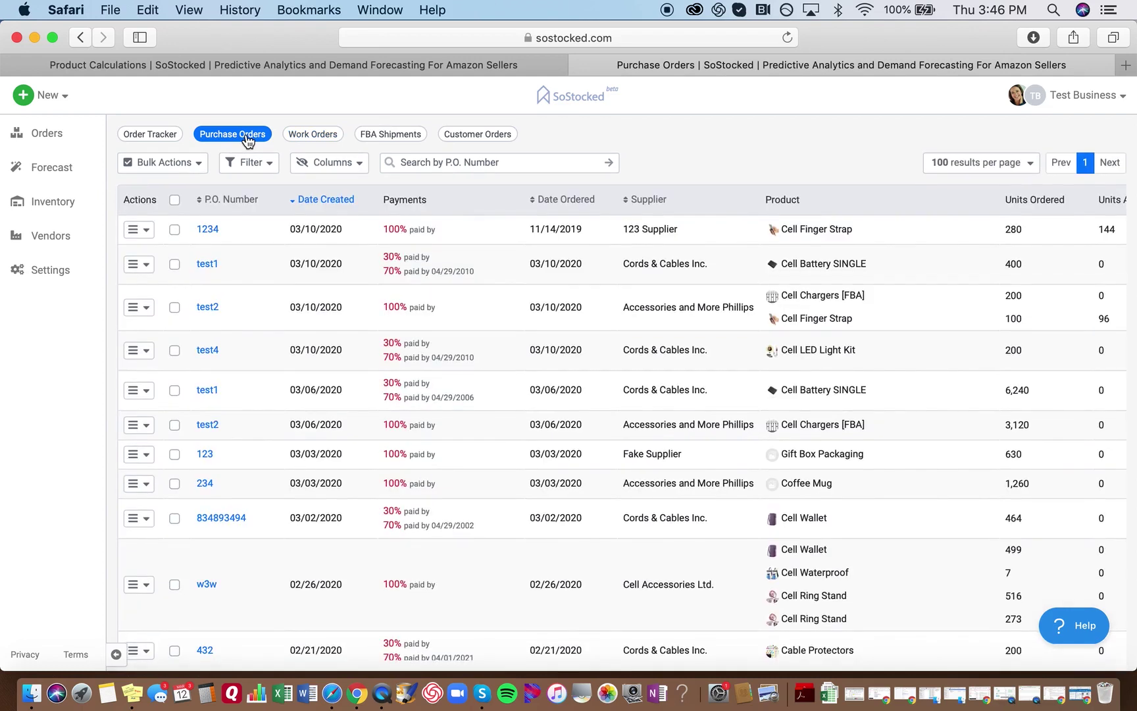
pyautogui.click(314, 136)
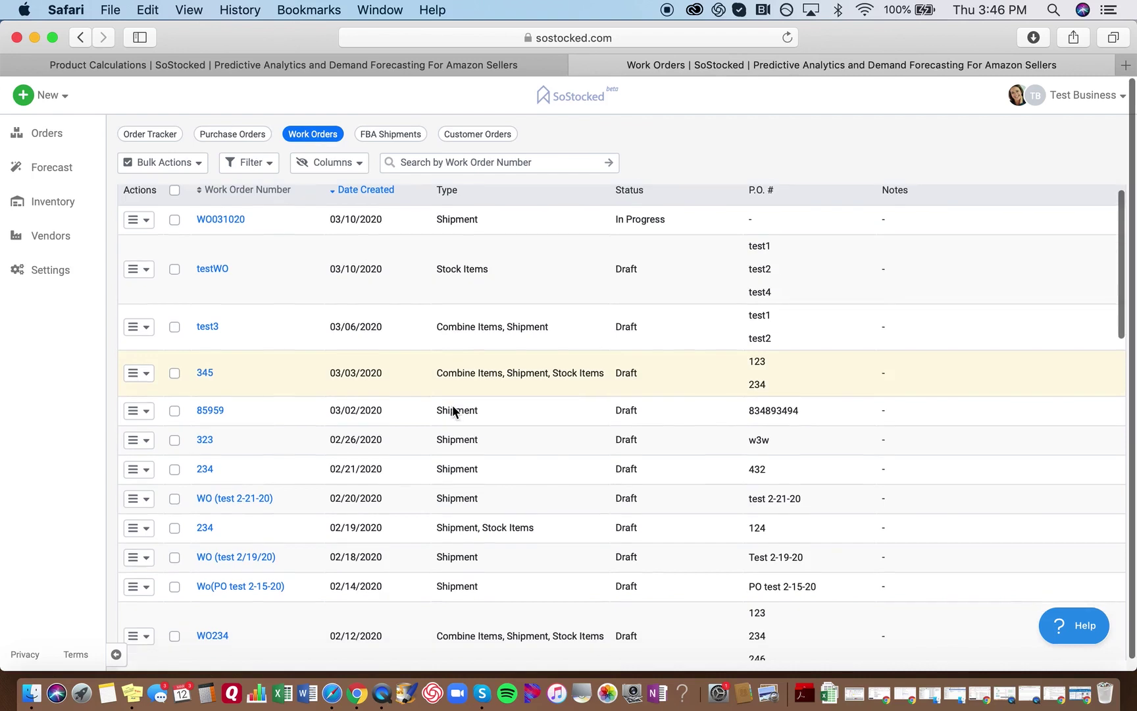
pyautogui.scroll(-2, 453, 405)
pyautogui.scroll(2, 452, 405)
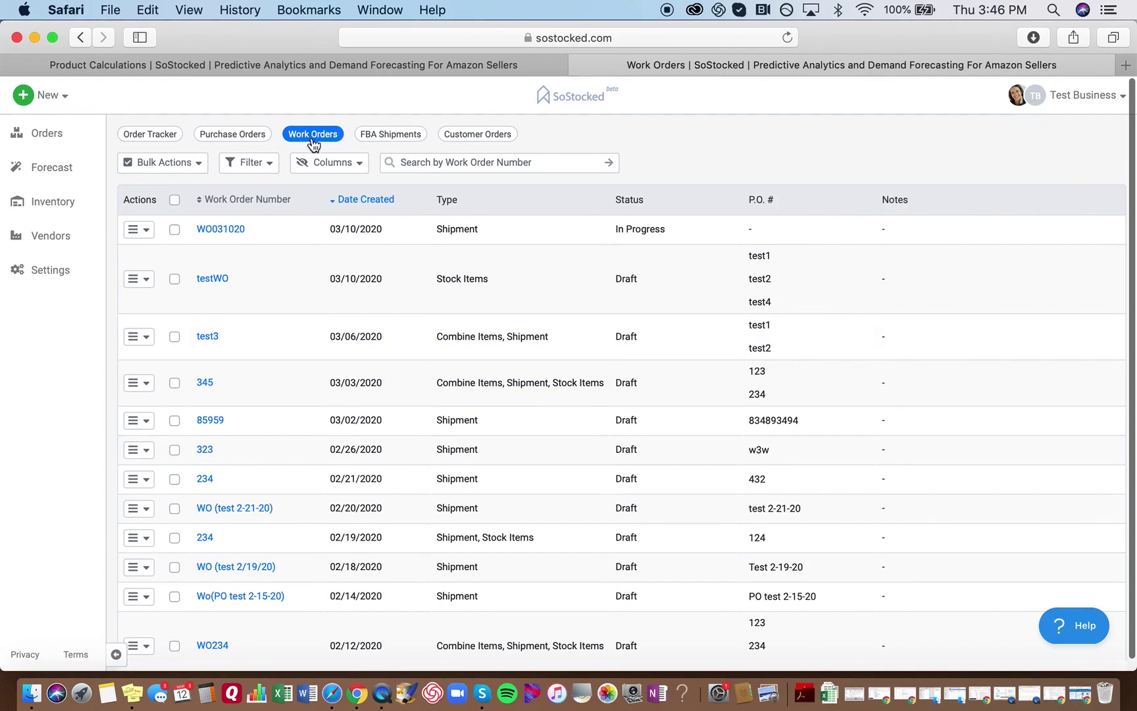
pyautogui.click(323, 64)
# Scroll through the new purchase order for 500 Cell Wallets from Cell Accessories Ltd. at $3.5
pyautogui.scroll(-2, 361, 508)
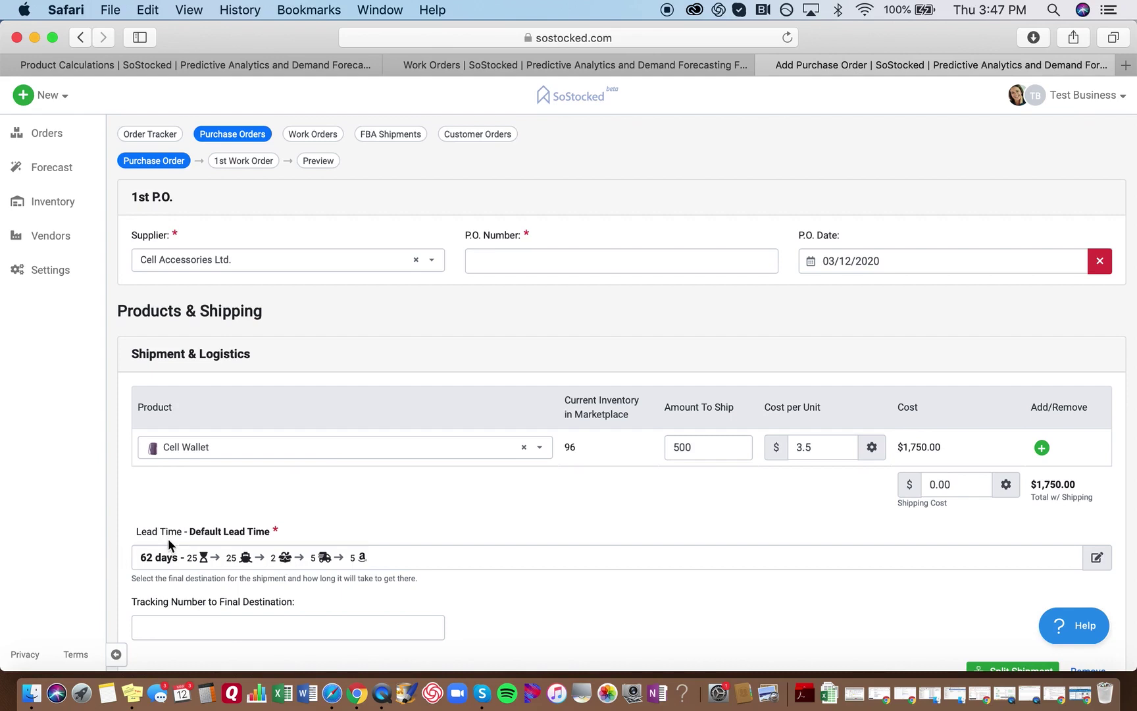
pyautogui.scroll(-1, 179, 538)
pyautogui.scroll(-5, 179, 541)
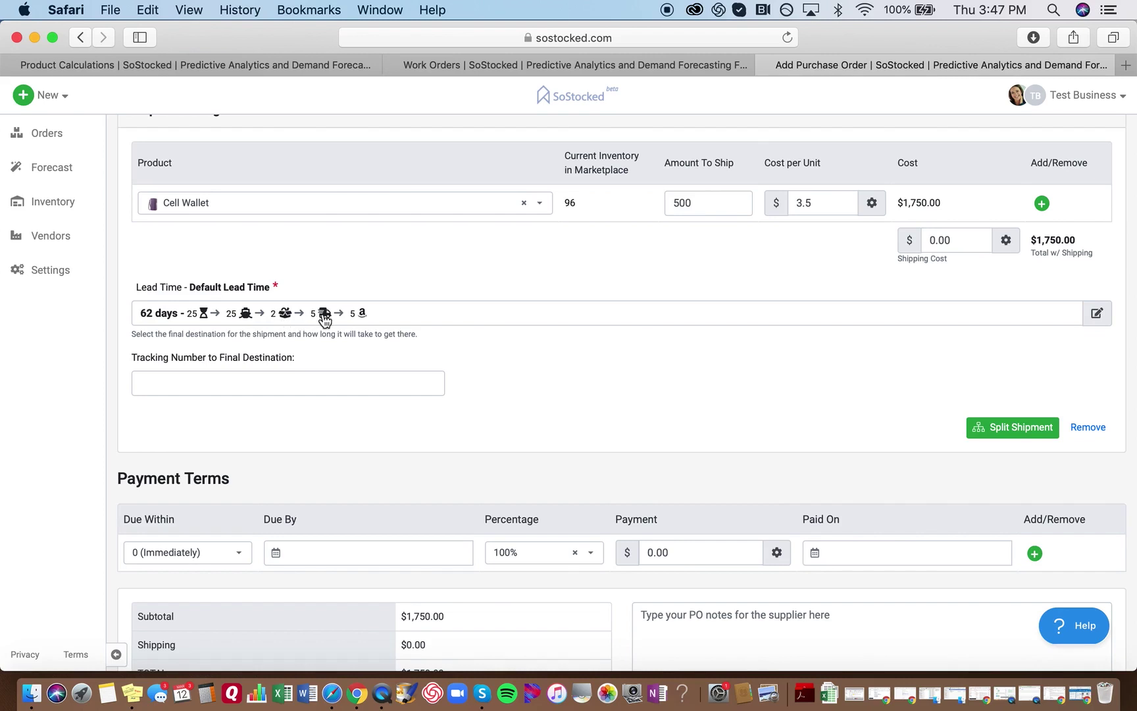
pyautogui.click(364, 321)
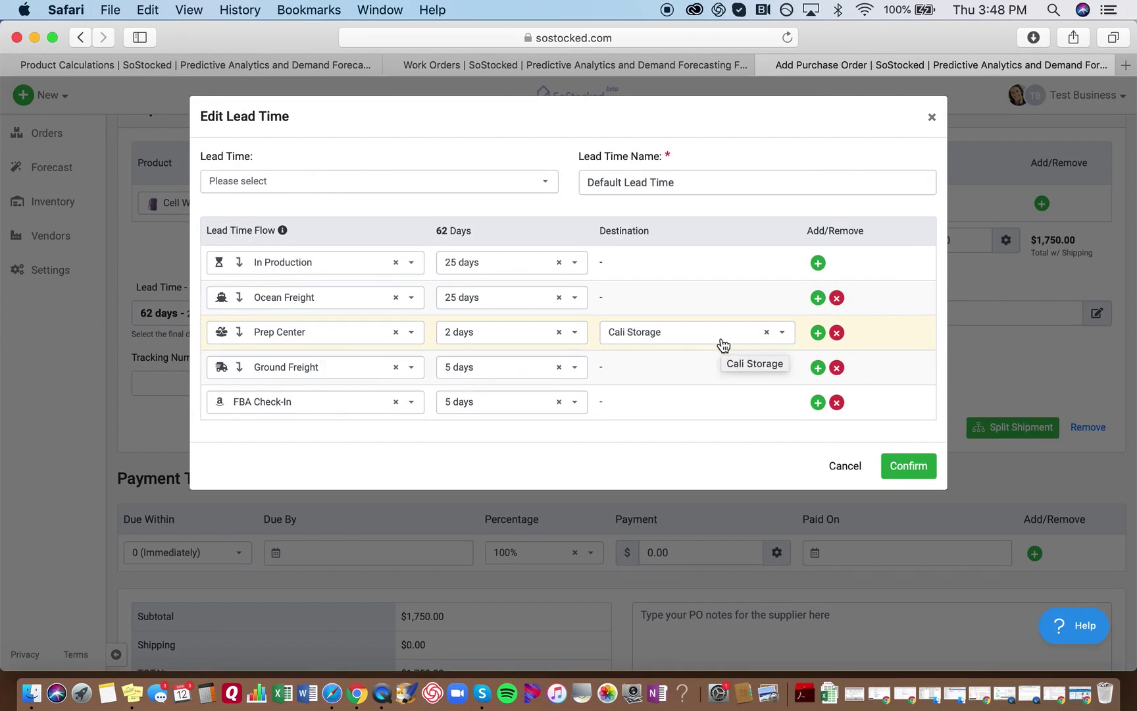
pyautogui.click(932, 117)
pyautogui.scroll(5, 287, 249)
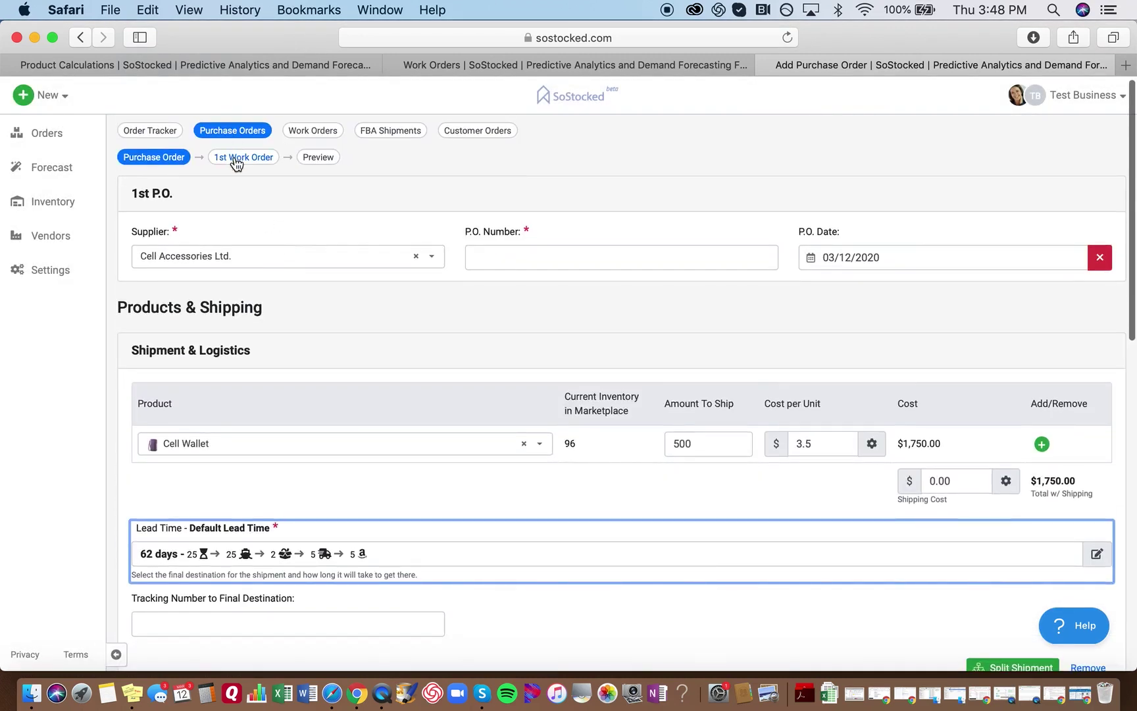
# Enter test1 as the purchase order's P.O. Number
pyautogui.click(509, 260)
pyautogui.write('test')
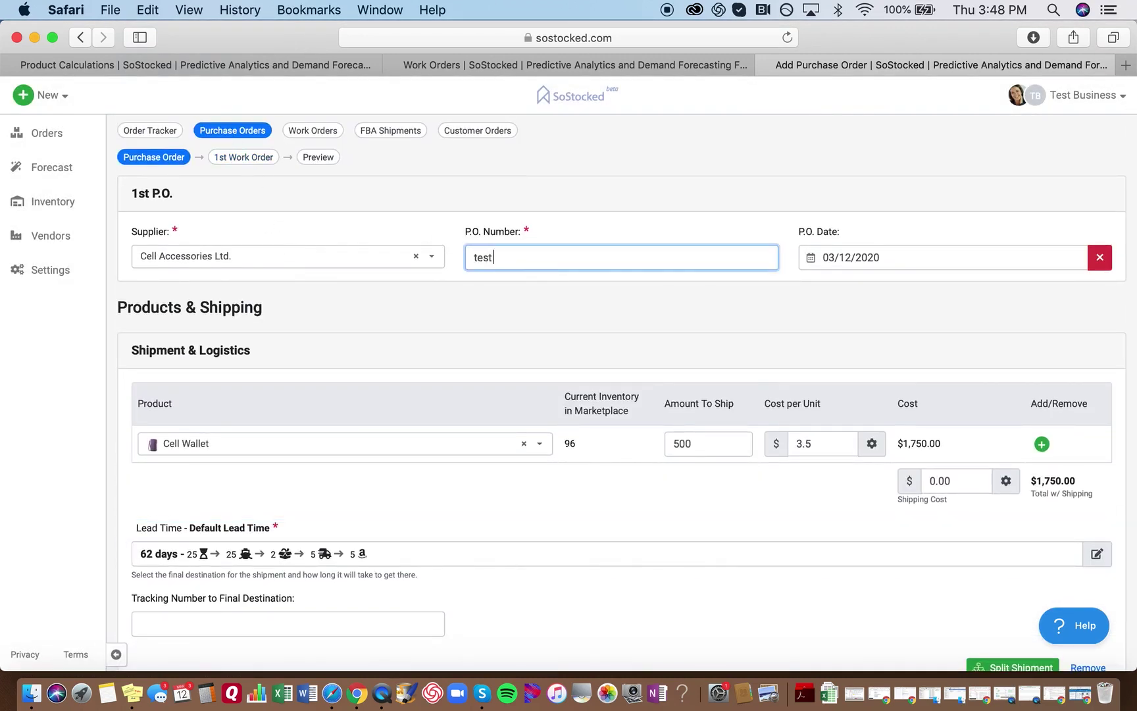
pyautogui.write('1')
pyautogui.scroll(-5, 368, 332)
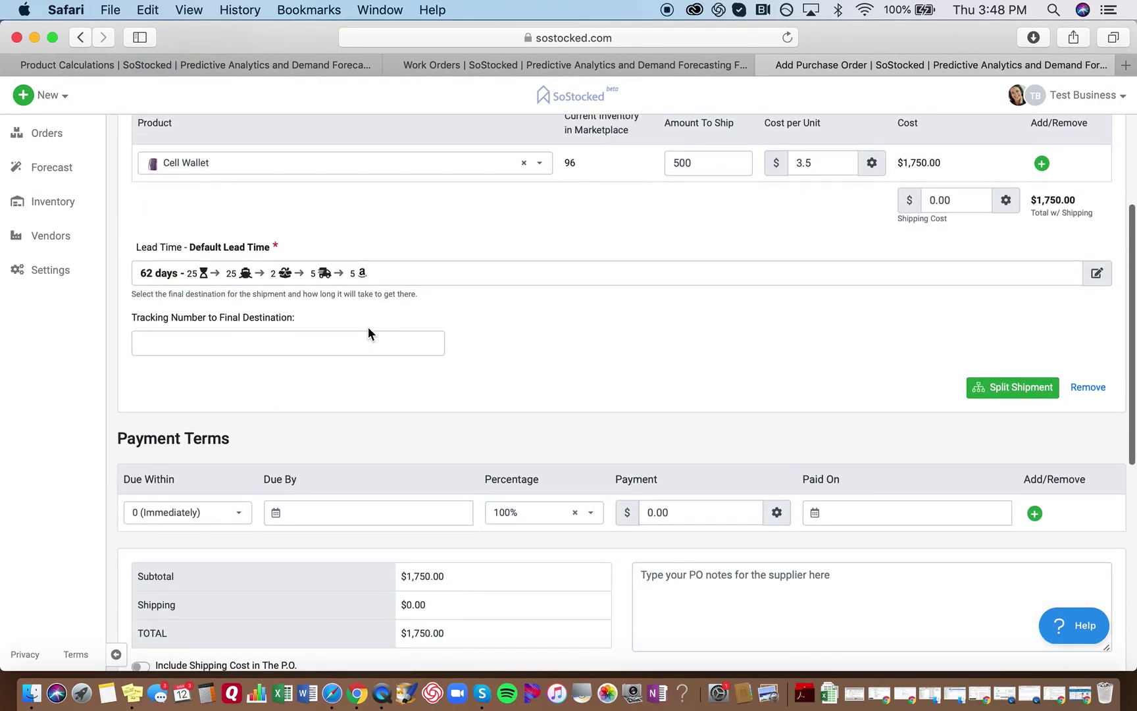
pyautogui.scroll(5, 368, 334)
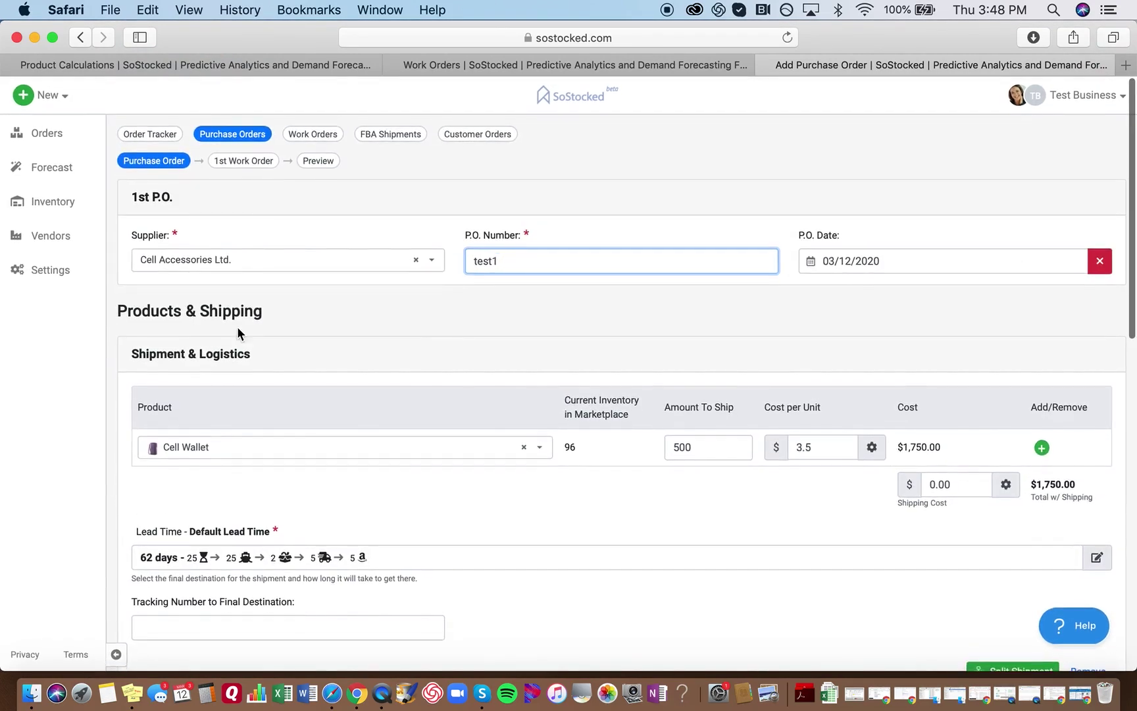
pyautogui.scroll(-5, 238, 332)
pyautogui.scroll(5, 238, 332)
# View the 1st Work Order, then return to the test1 purchase order
pyautogui.click(241, 165)
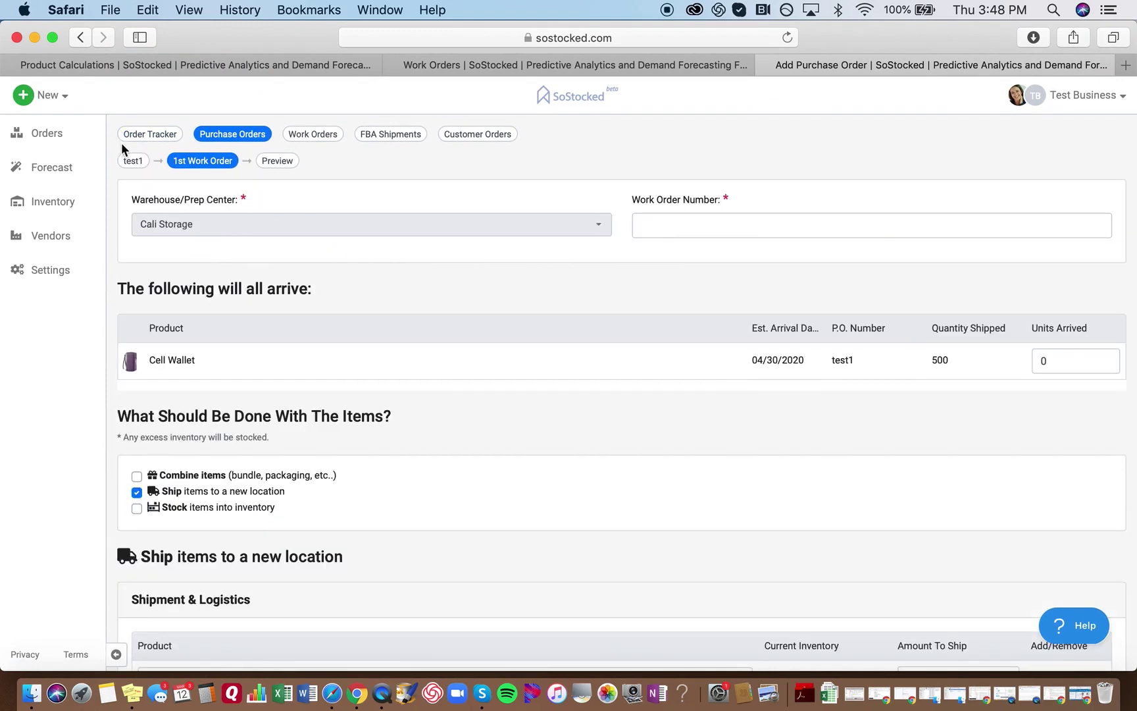
pyautogui.click(125, 163)
pyautogui.scroll(-3, 247, 414)
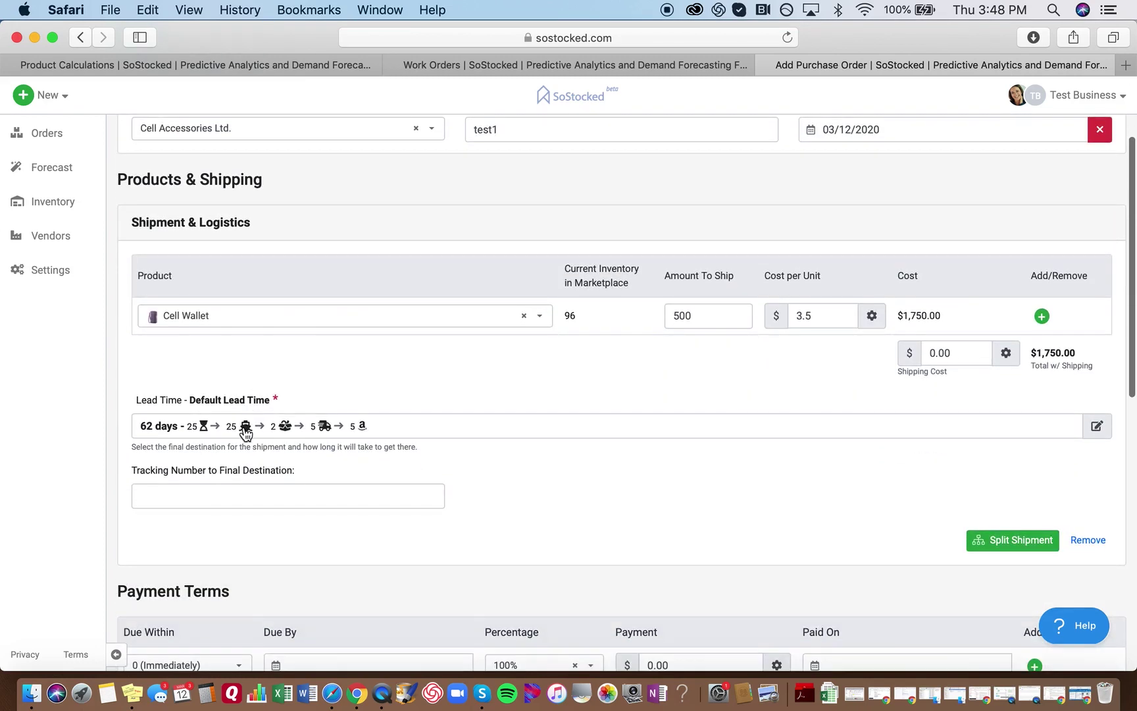
# Change the lead time's prep center destination to 123 Supplier and confirm
pyautogui.click(244, 428)
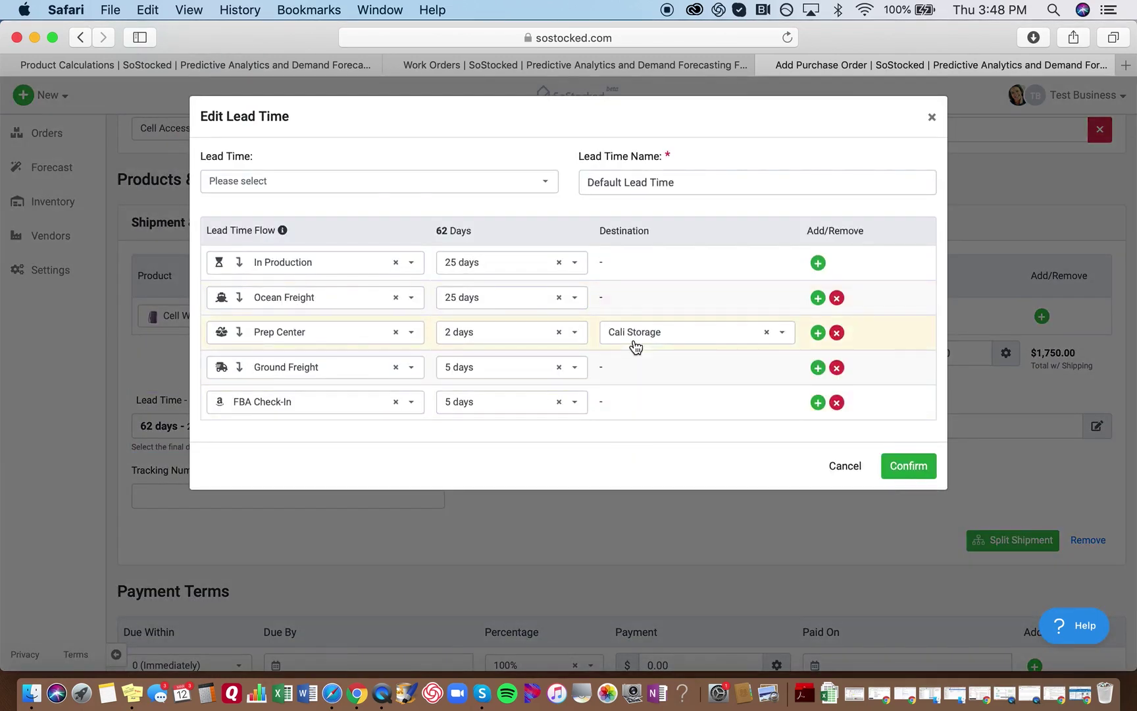
pyautogui.click(667, 337)
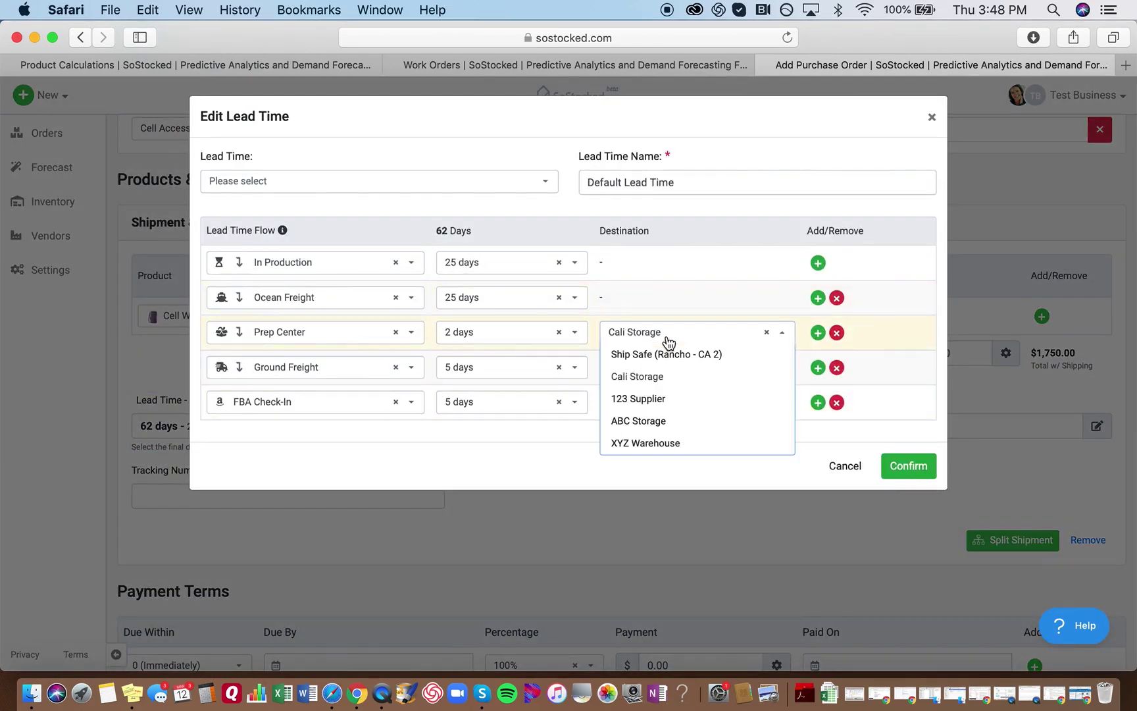
pyautogui.click(649, 400)
pyautogui.click(935, 473)
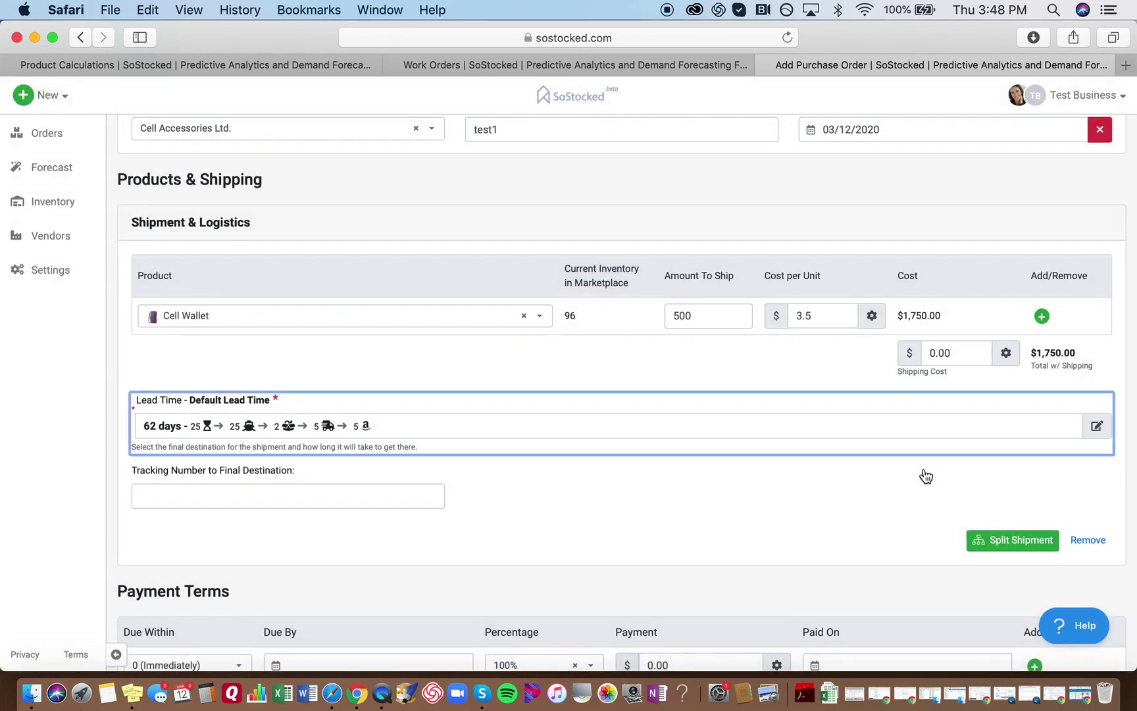
pyautogui.scroll(5, 216, 442)
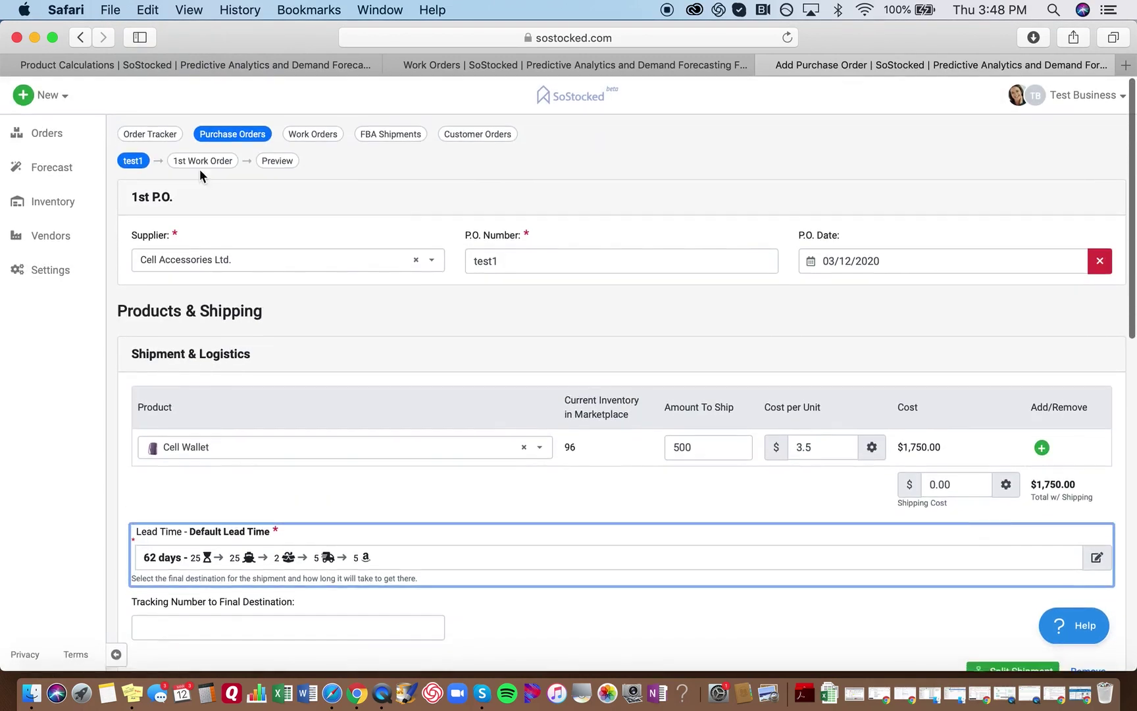
# Check the first work order's warehouse, then go back to purchase order test1
pyautogui.click(198, 165)
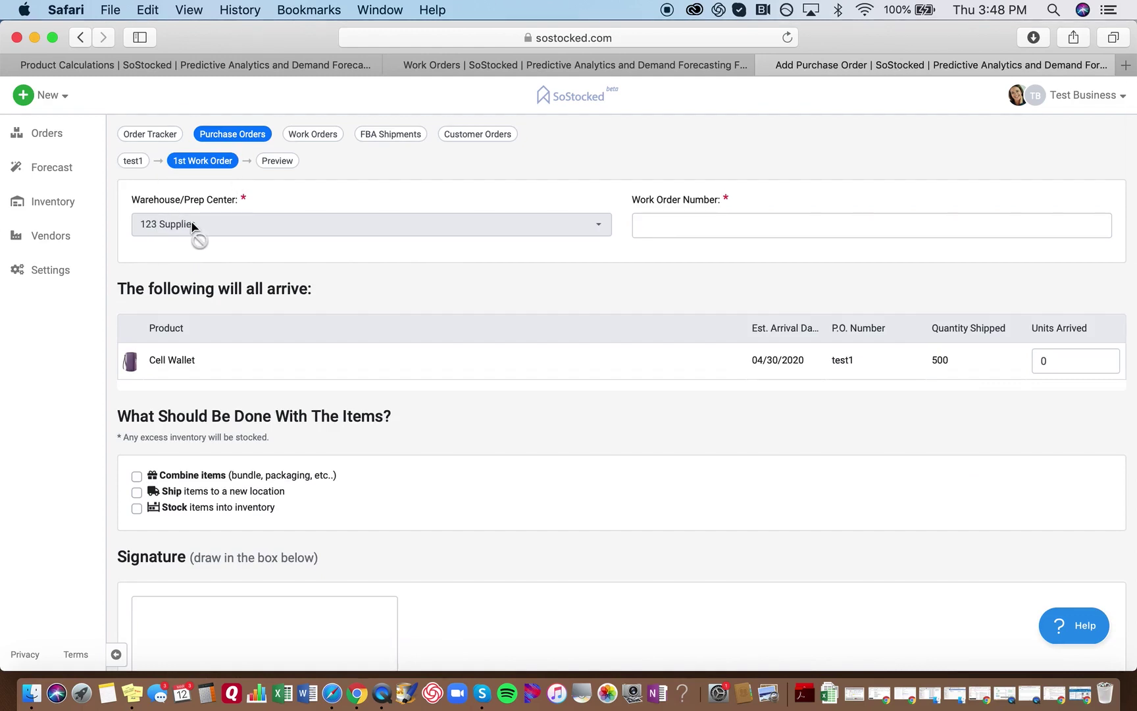
pyautogui.click(136, 166)
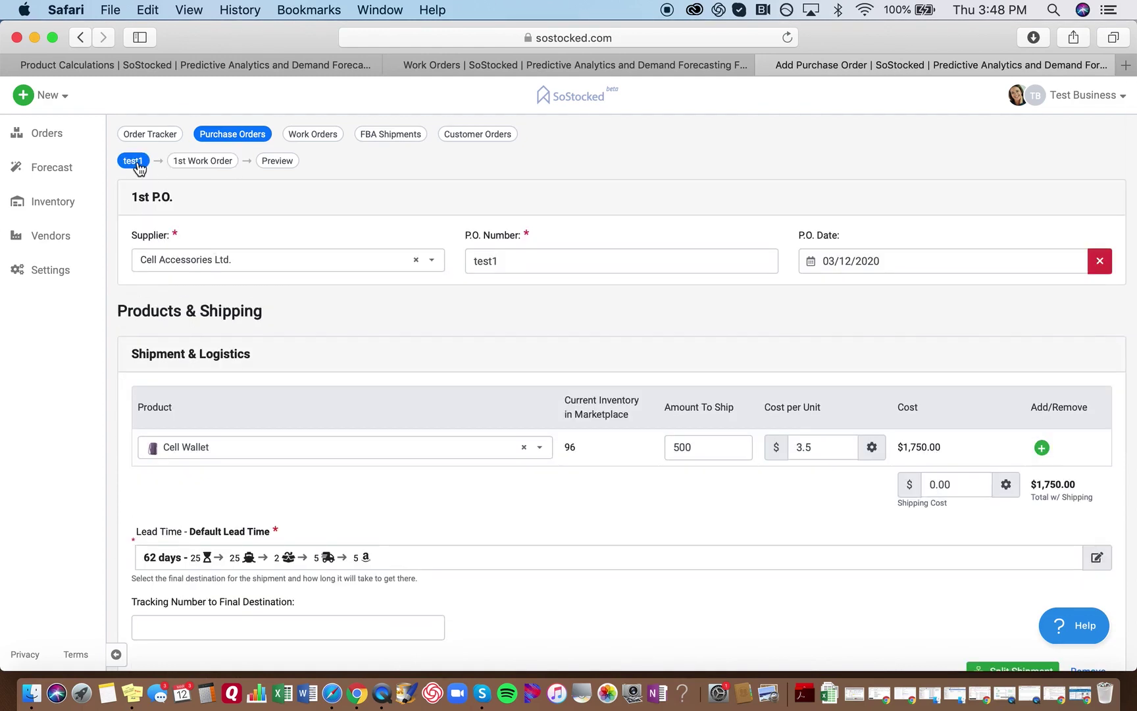
pyautogui.scroll(-5, 195, 477)
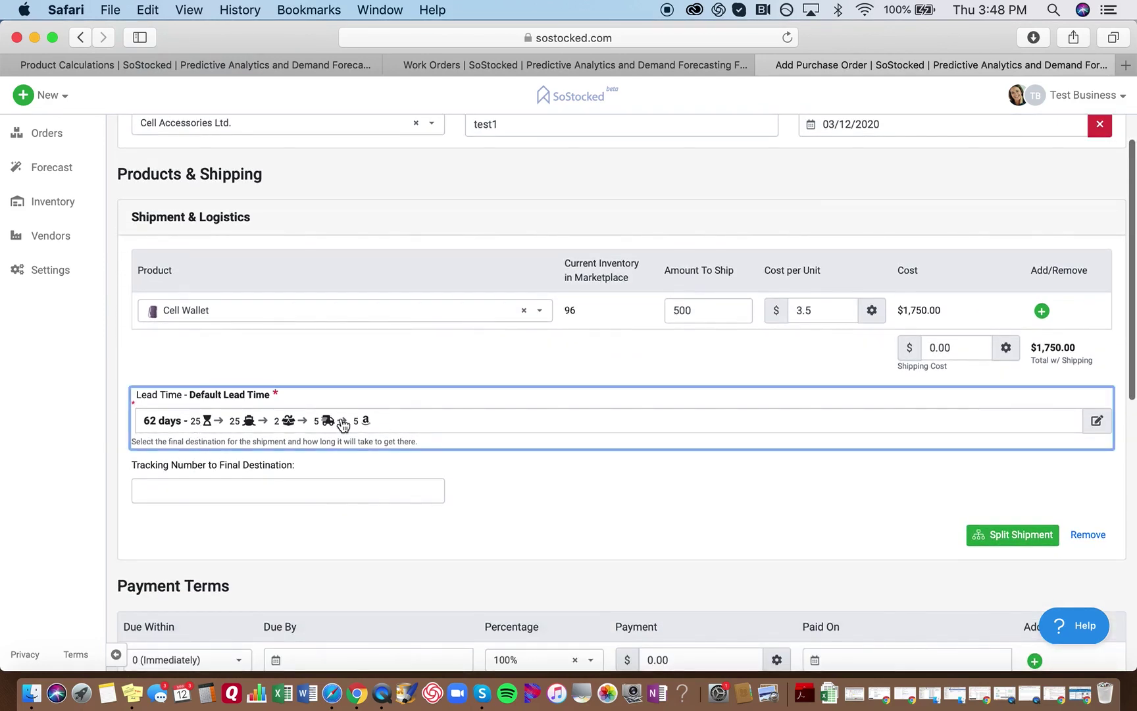
# Restore the prep center destination to Cali Storage and open the 1st Work Order
pyautogui.click(343, 424)
pyautogui.click(662, 333)
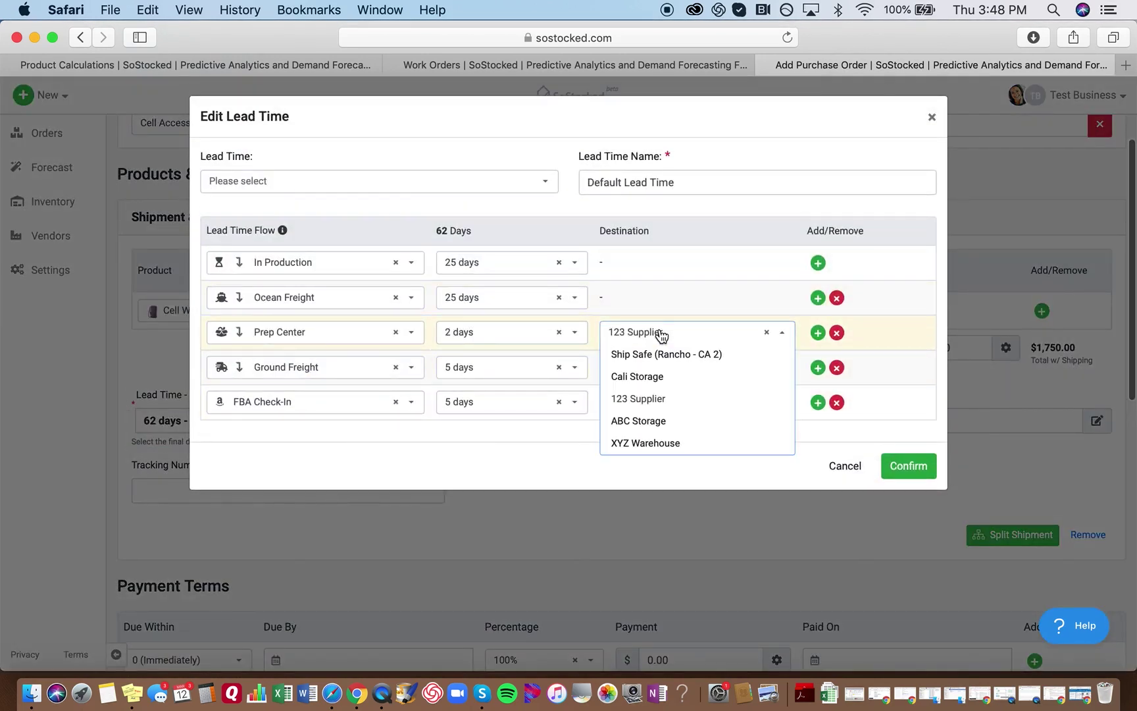
pyautogui.click(640, 378)
pyautogui.click(907, 468)
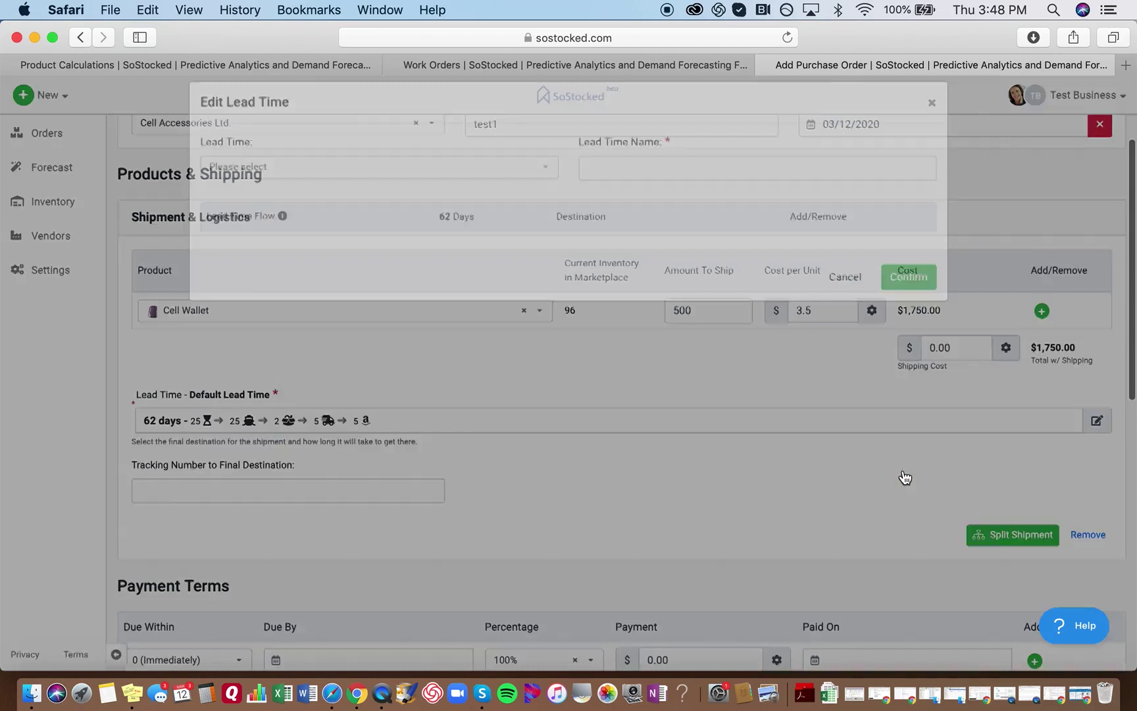
pyautogui.scroll(5, 325, 305)
pyautogui.click(204, 160)
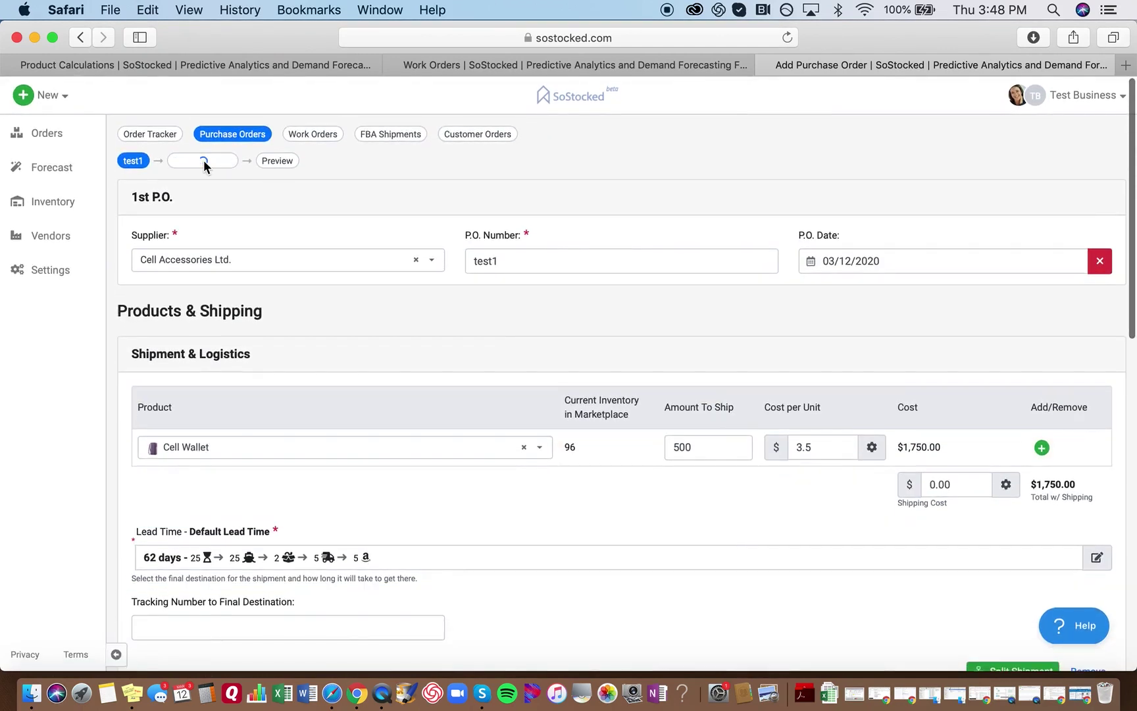
# Review the arriving Cell Wallet product on the work order, then return to test1
pyautogui.scroll(-2, 187, 261)
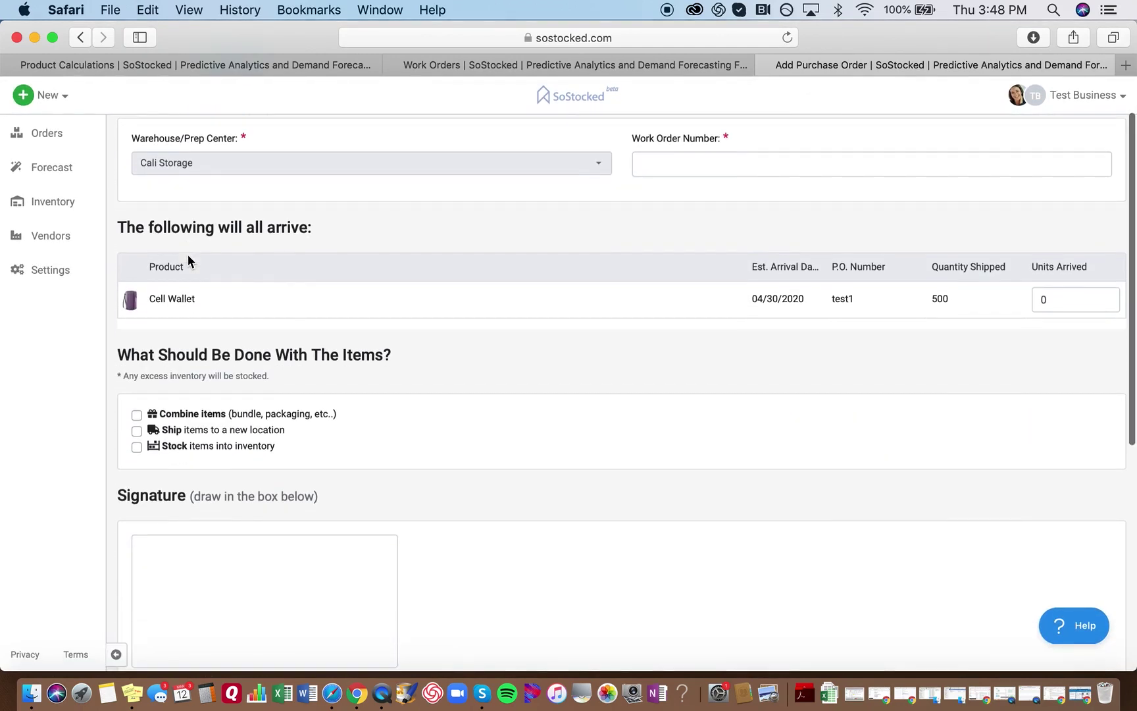
pyautogui.scroll(2, 186, 258)
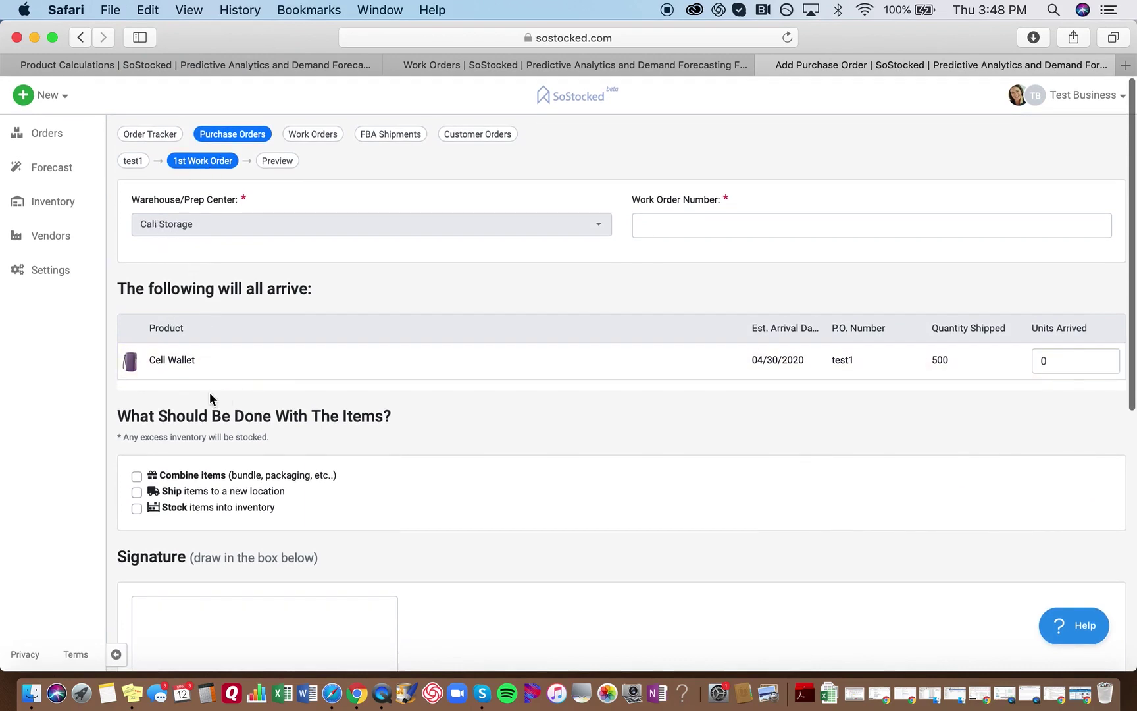
pyautogui.moveTo(208, 361); pyautogui.dragTo(148, 361)
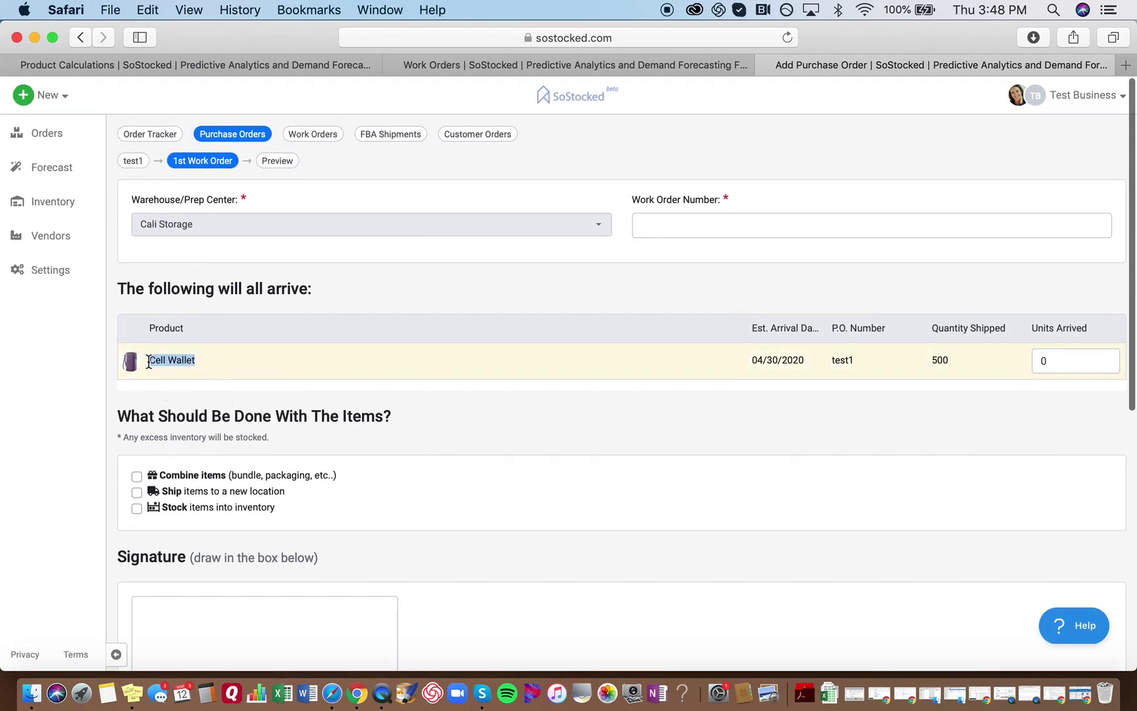
pyautogui.click(958, 370)
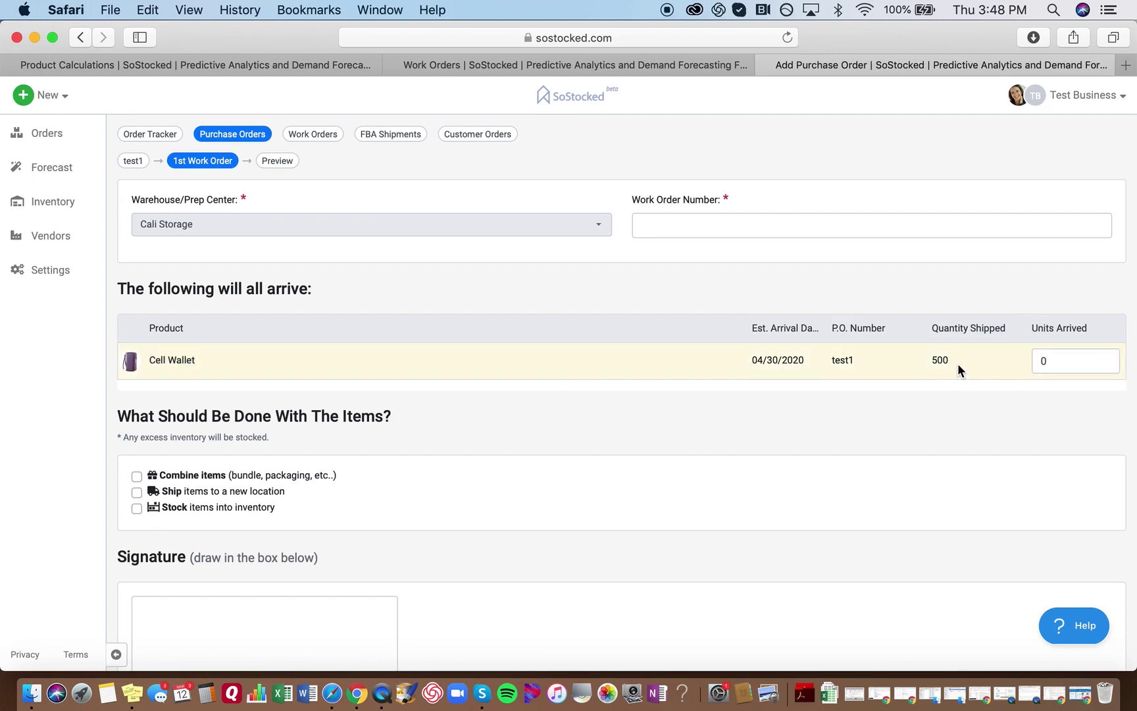
pyautogui.click(136, 163)
# Split the Cell Wallet shipment into two shipments of 250 units, $875.00 each
pyautogui.scroll(-4, 410, 415)
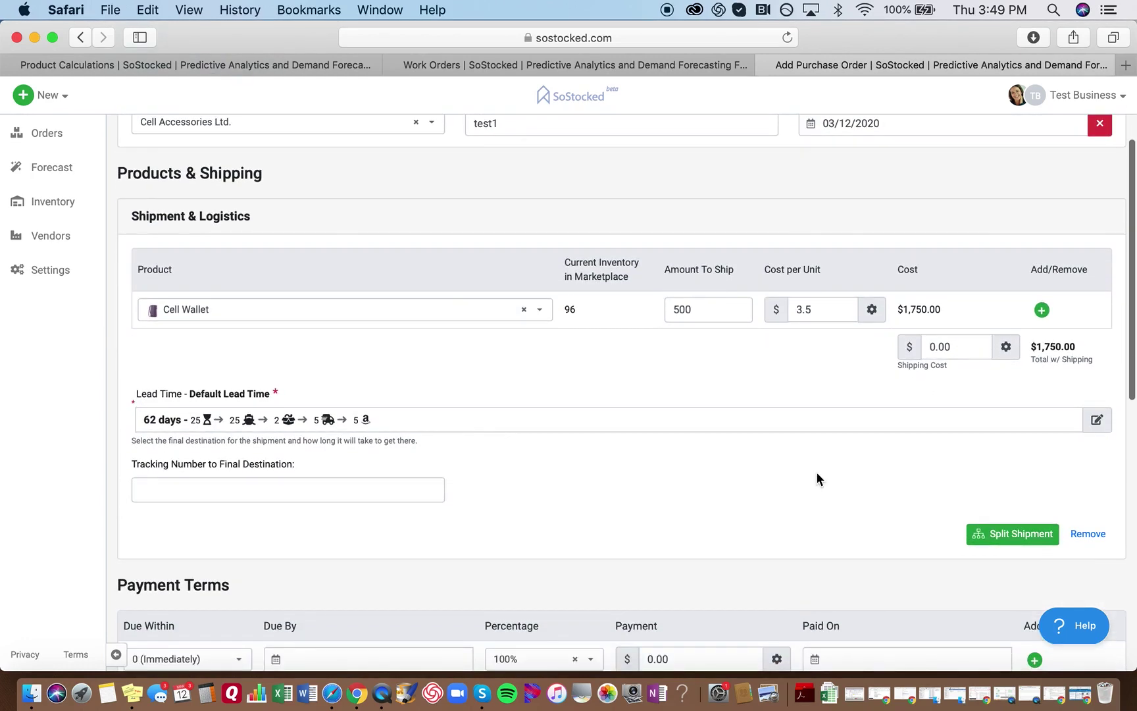
pyautogui.click(996, 534)
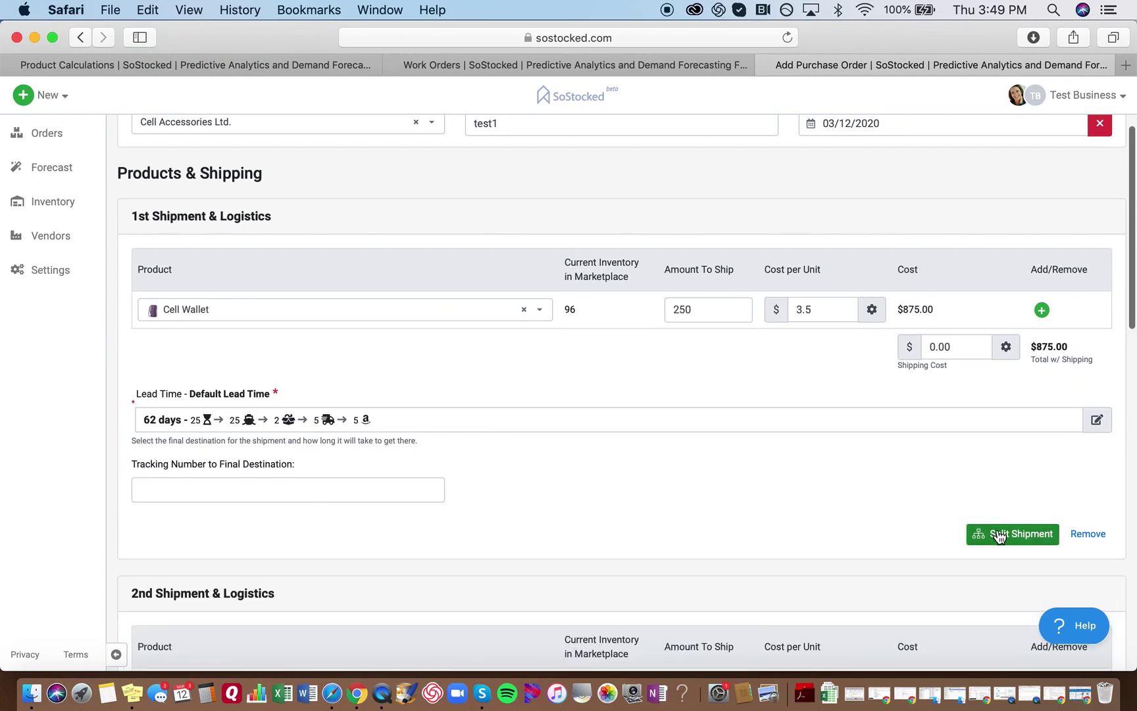
pyautogui.click(702, 305)
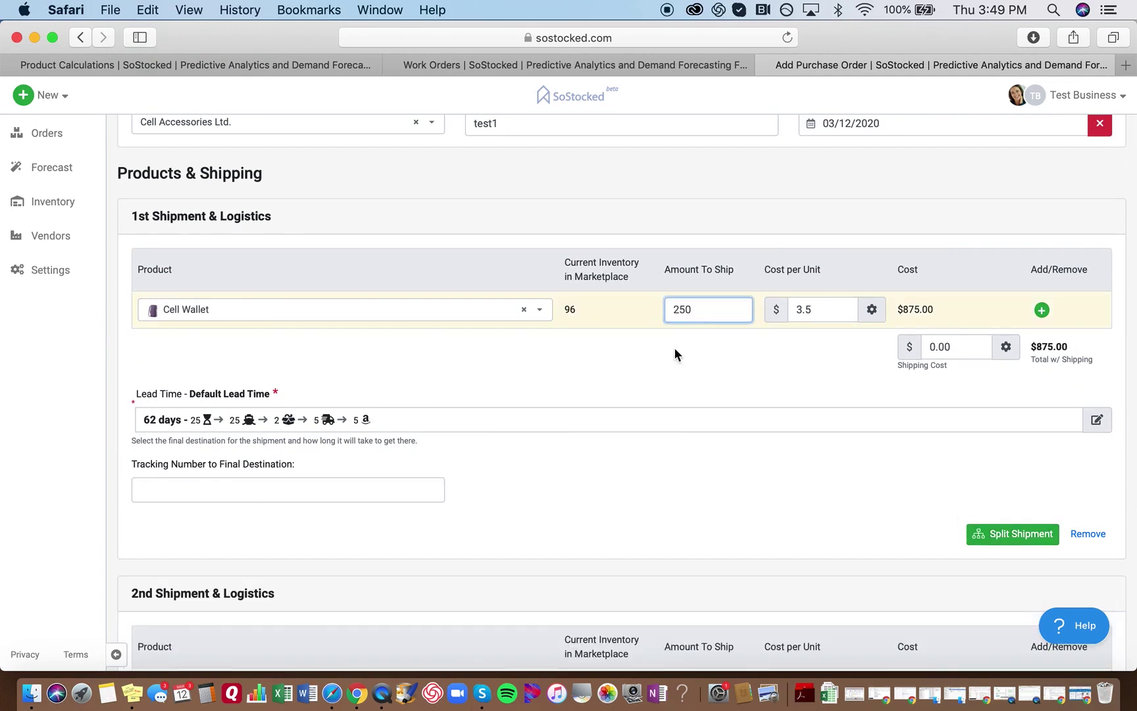
pyautogui.scroll(-5, 675, 354)
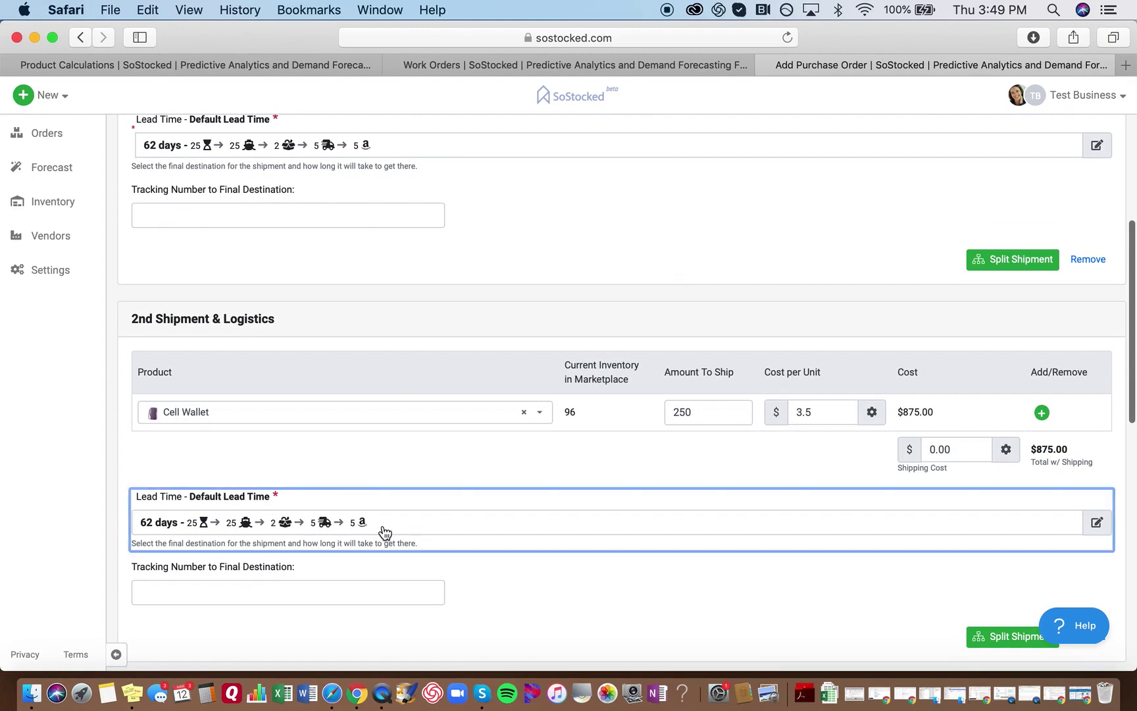
# Set the second shipment's lead time to '17 days - Test Supplier' and confirm
pyautogui.click(383, 530)
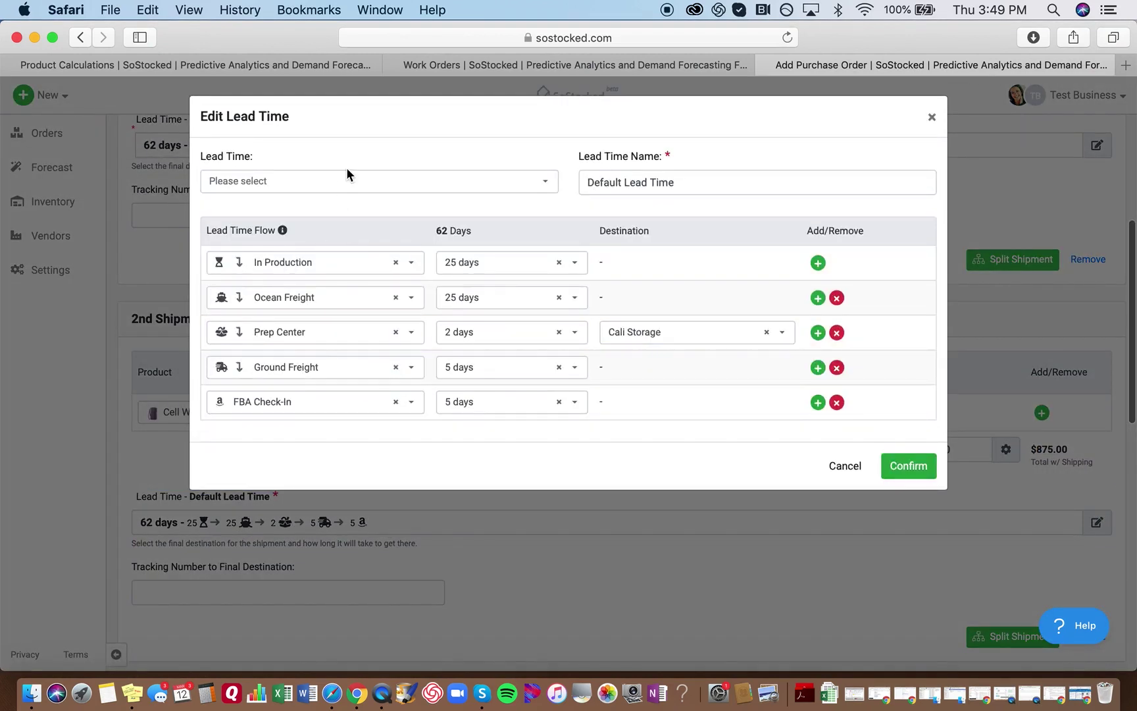
pyautogui.click(347, 176)
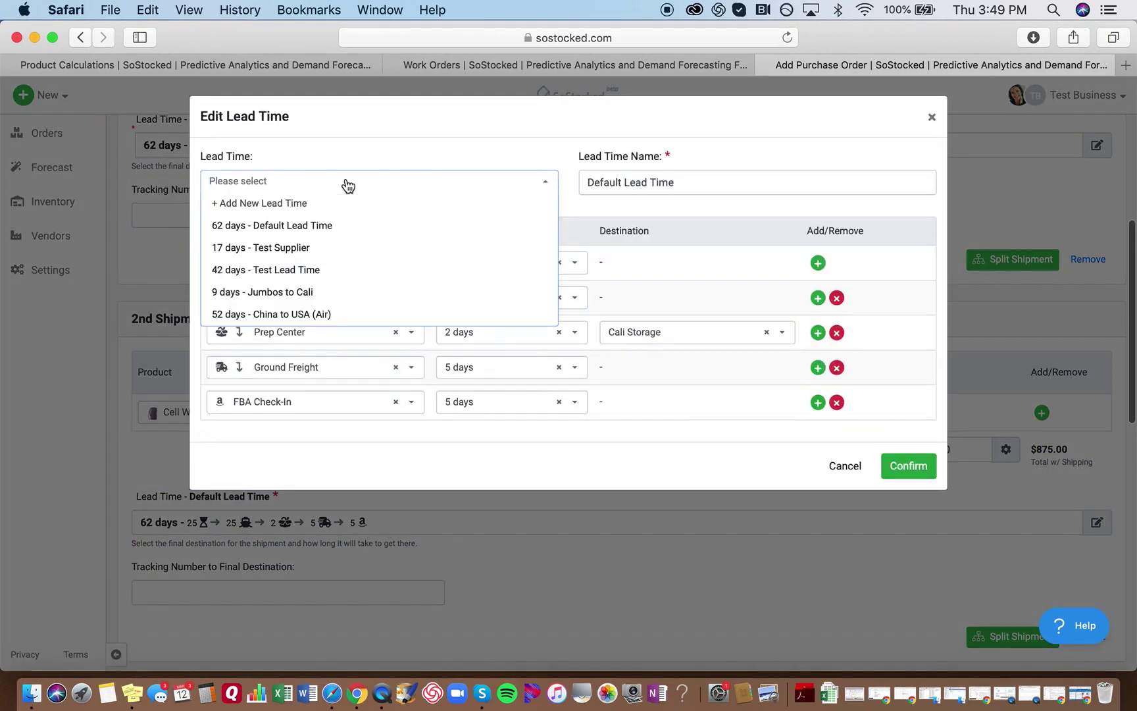
pyautogui.click(285, 316)
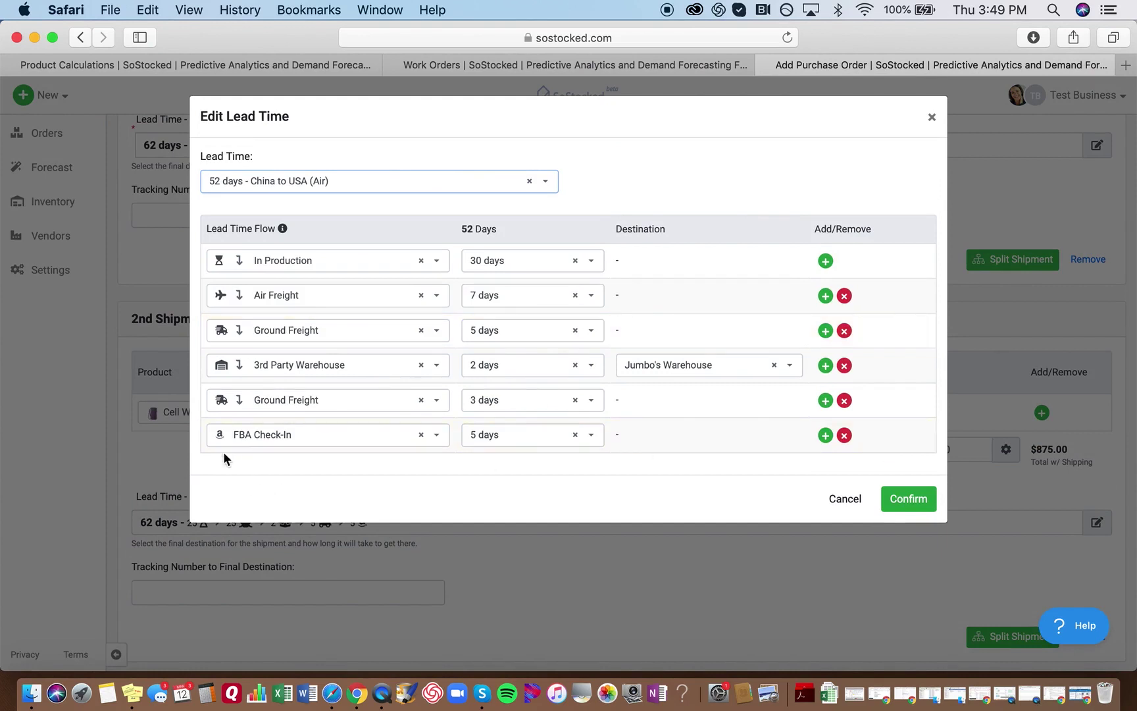
pyautogui.click(254, 193)
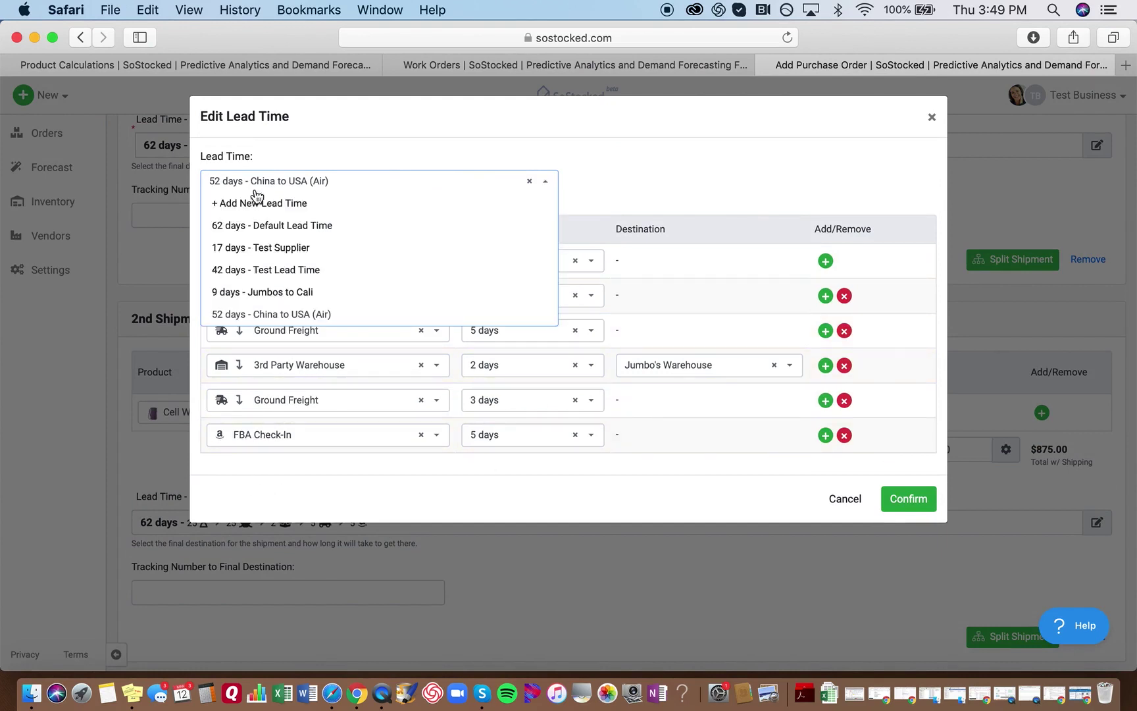
pyautogui.click(270, 248)
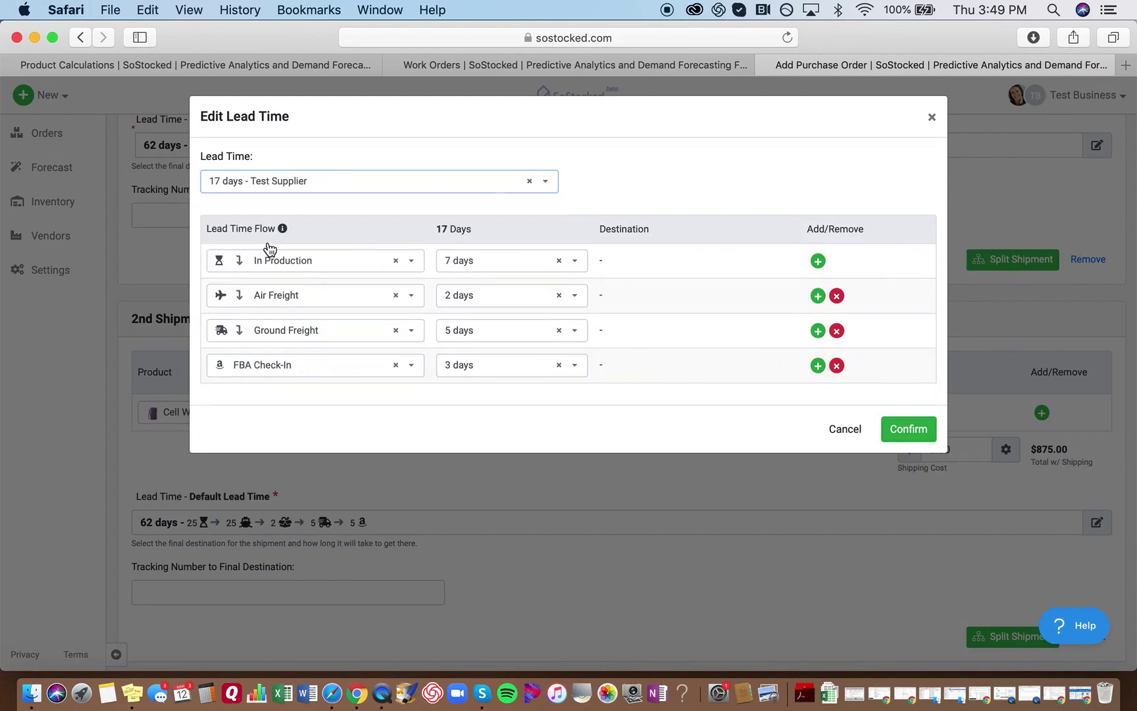
pyautogui.click(910, 431)
pyautogui.scroll(-5, 395, 416)
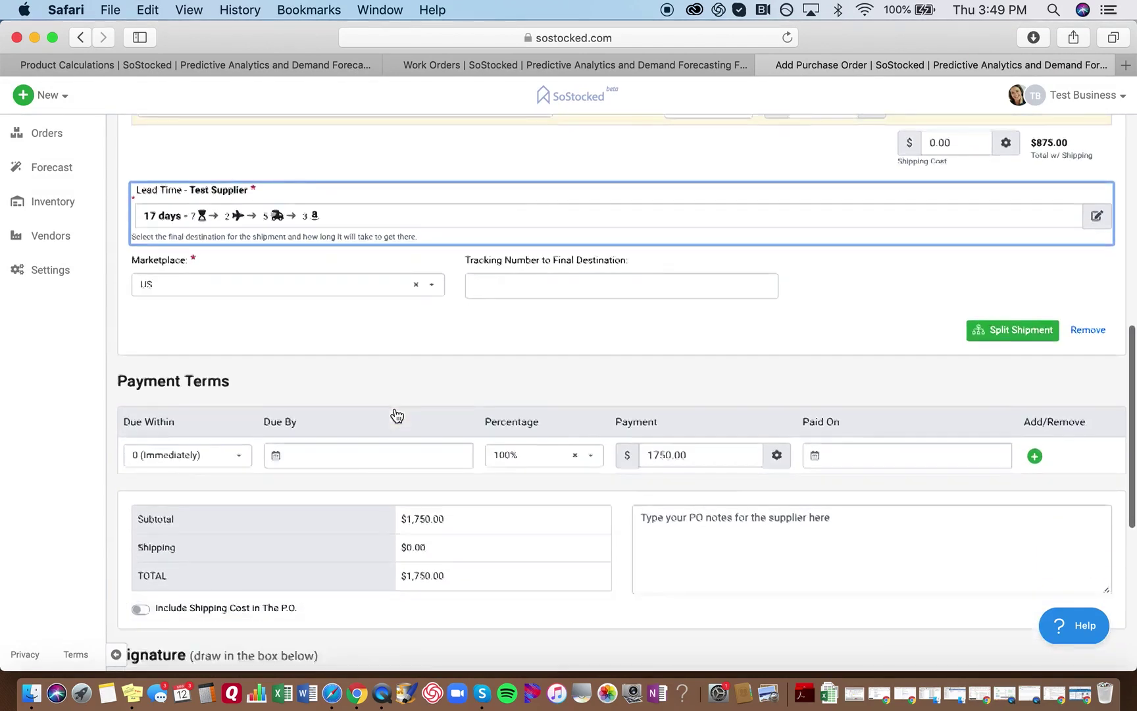
pyautogui.scroll(10, 397, 416)
pyautogui.click(203, 160)
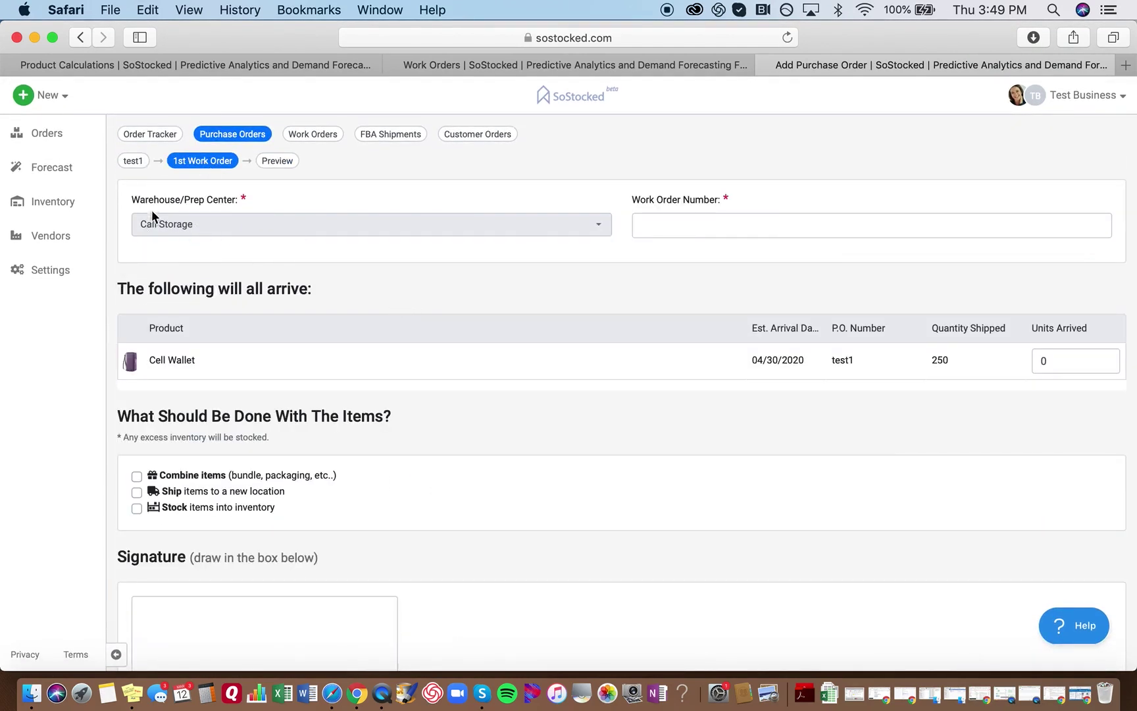
# Check that the 1st Work Order's Quantity Shipped reads 250
pyautogui.doubleClick(941, 360)
pyautogui.click(945, 360)
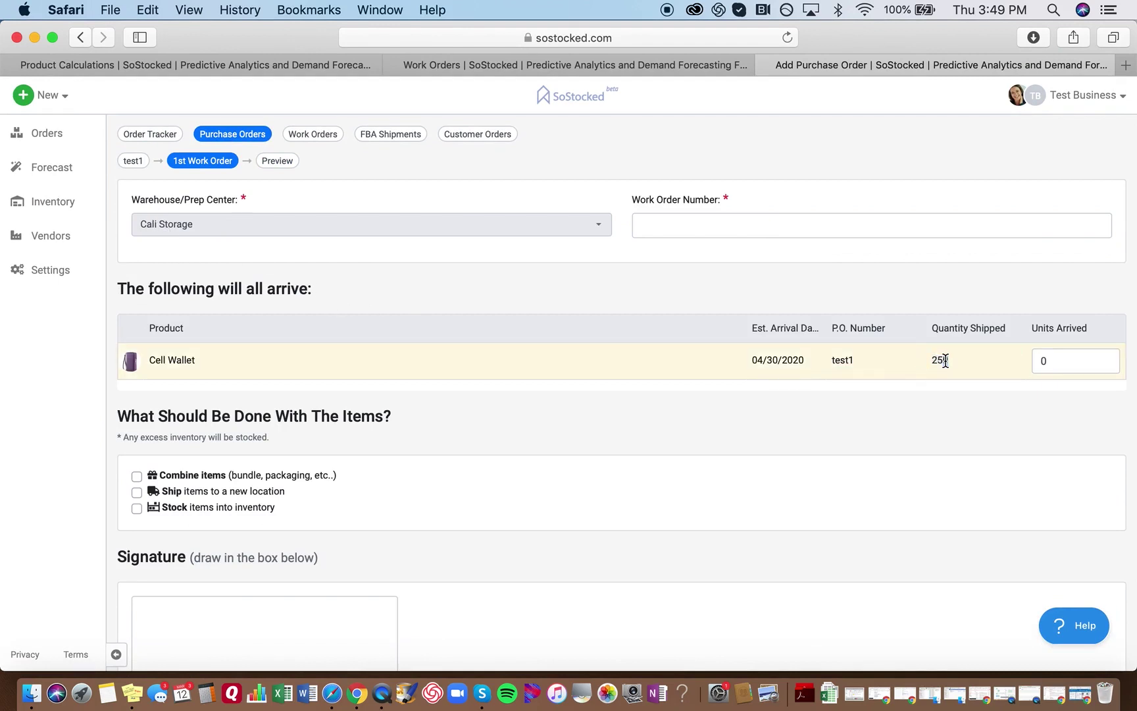
pyautogui.tripleClick(937, 362)
pyautogui.click(969, 362)
pyautogui.moveTo(945, 360); pyautogui.dragTo(919, 358)
pyautogui.click(665, 308)
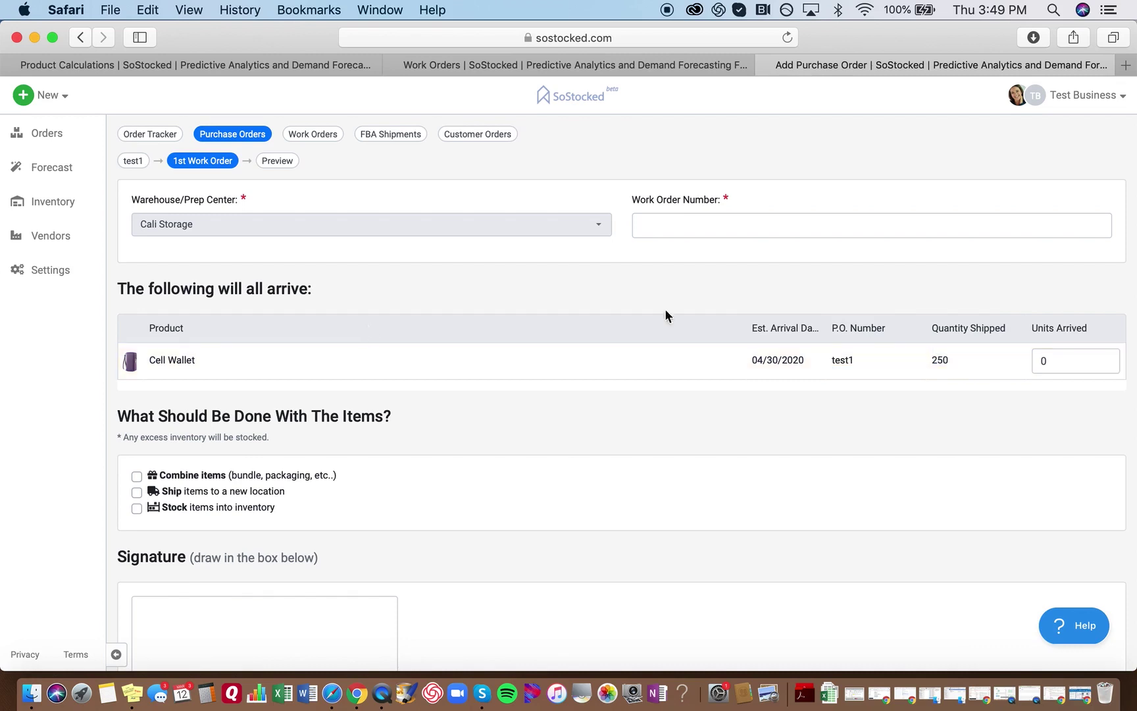
# Tick the option to ship the work order's items to a new location
pyautogui.scroll(-3, 665, 308)
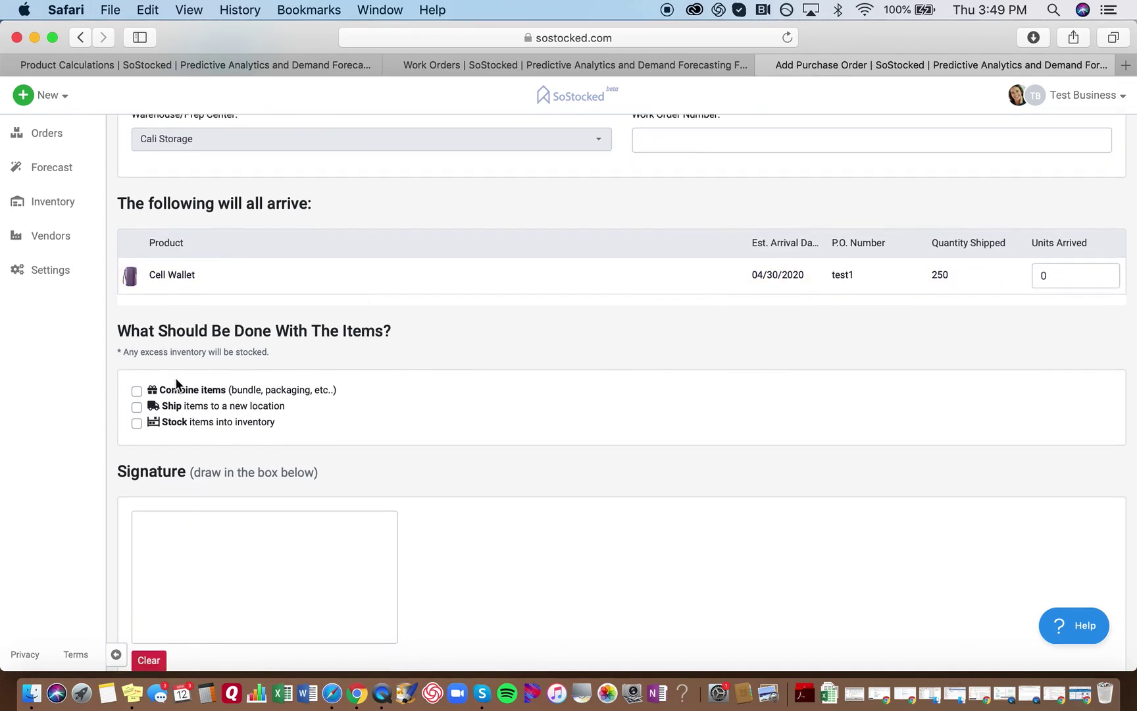
pyautogui.scroll(3, 252, 388)
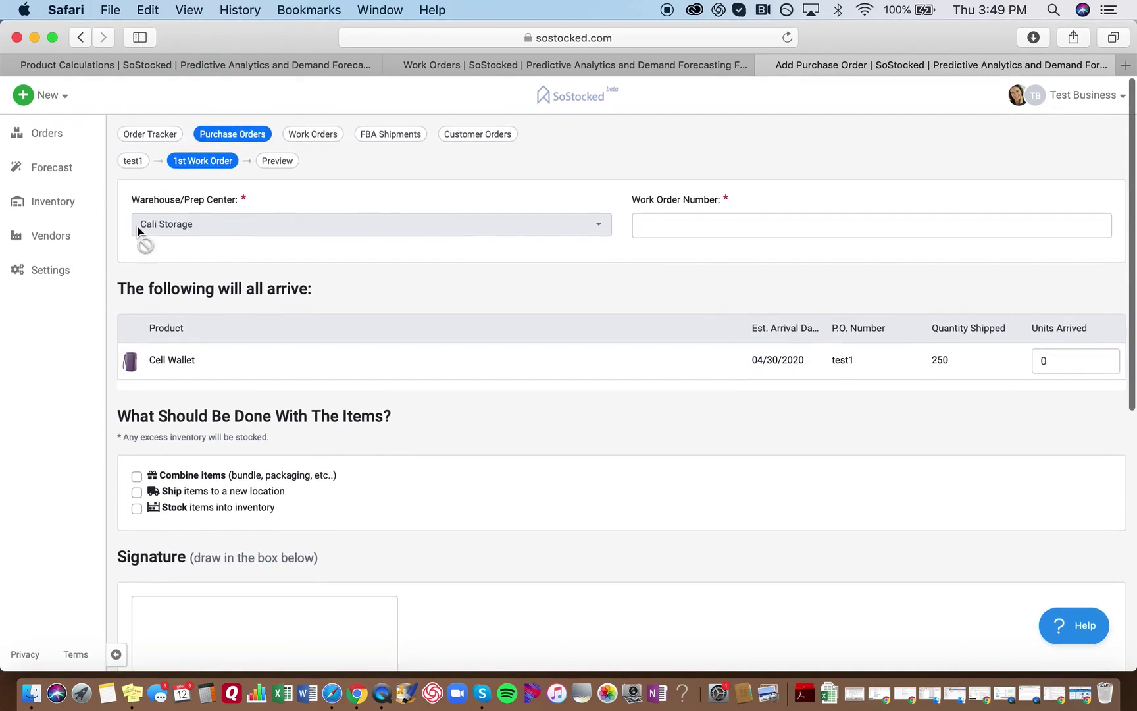
pyautogui.scroll(-5, 143, 387)
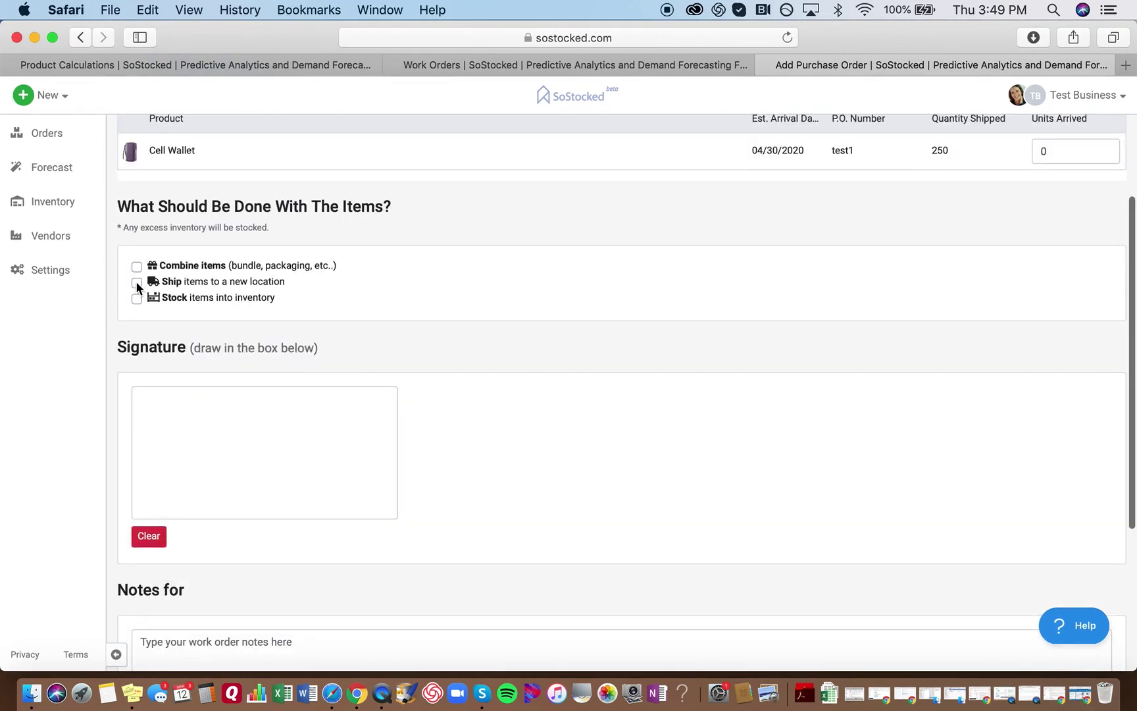
pyautogui.click(136, 282)
pyautogui.click(224, 473)
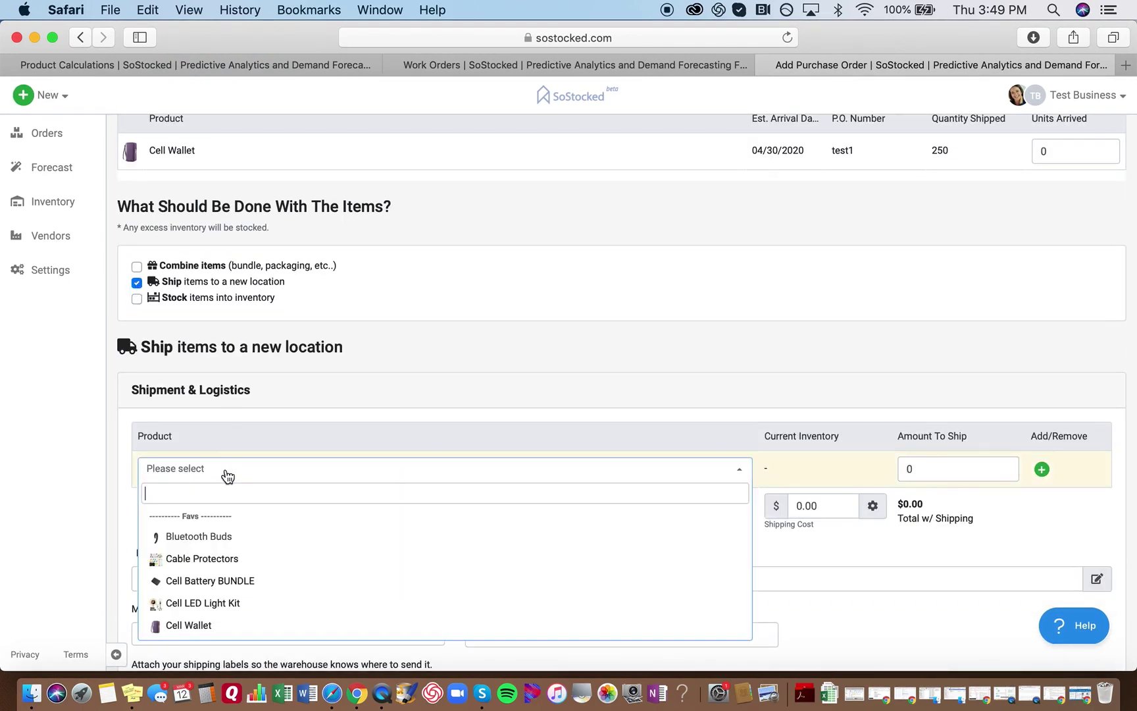
pyautogui.click(218, 626)
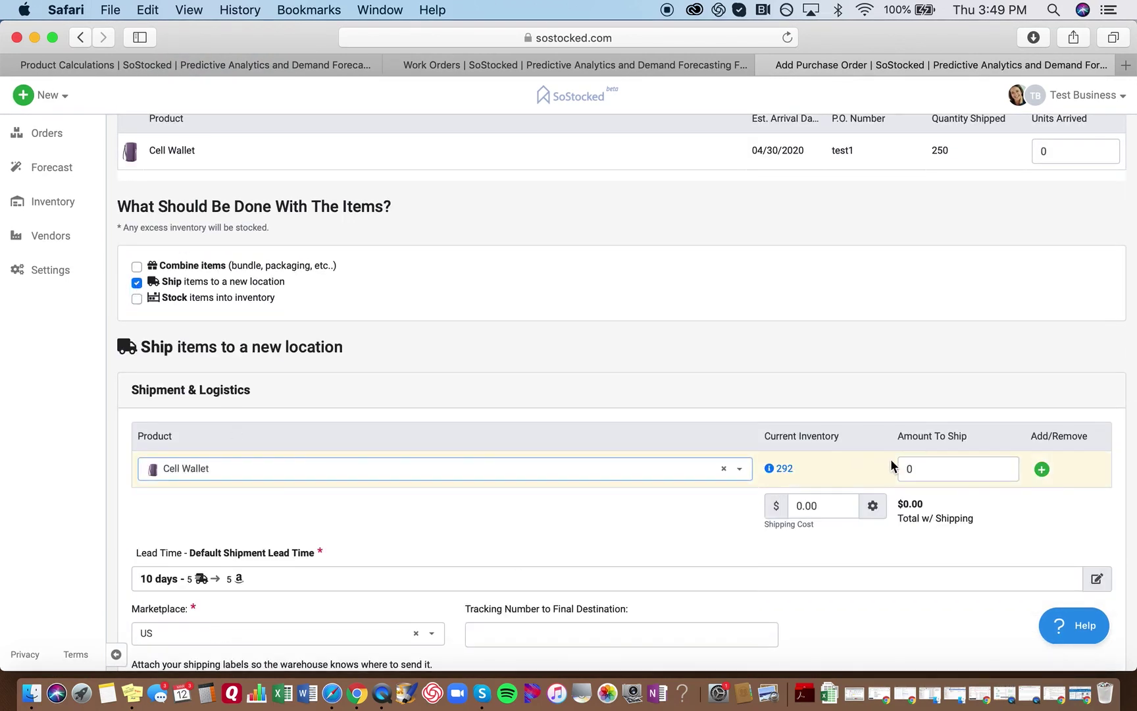
pyautogui.click(929, 472)
pyautogui.write('20')
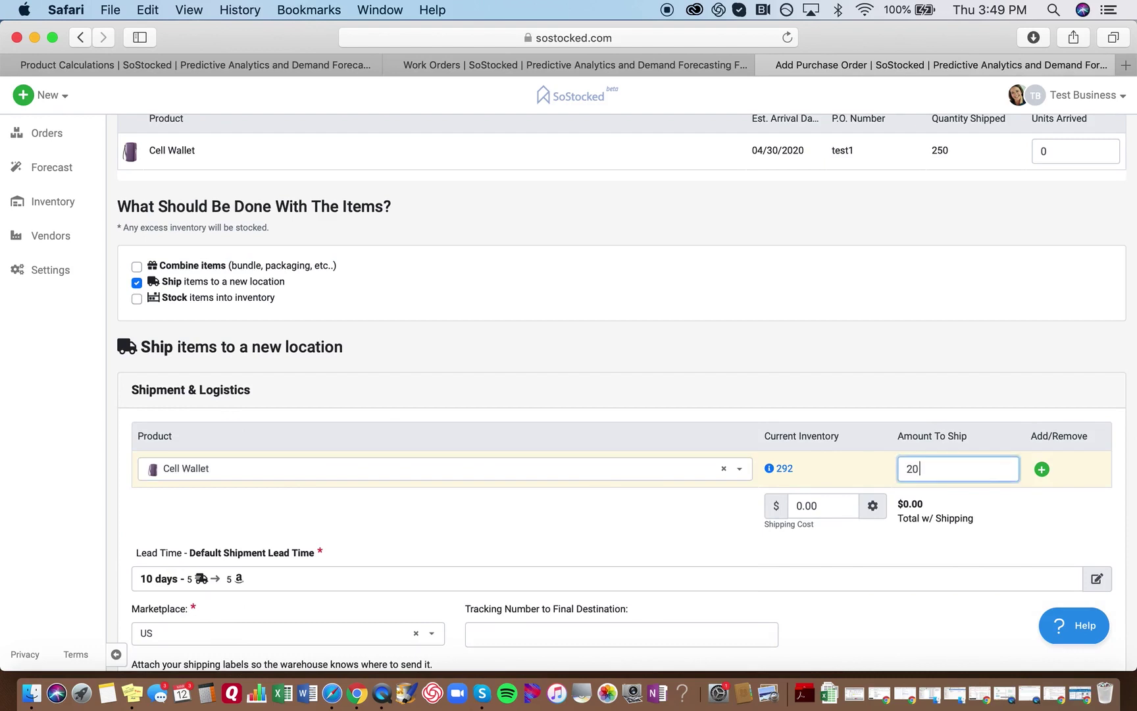
pyautogui.click(670, 510)
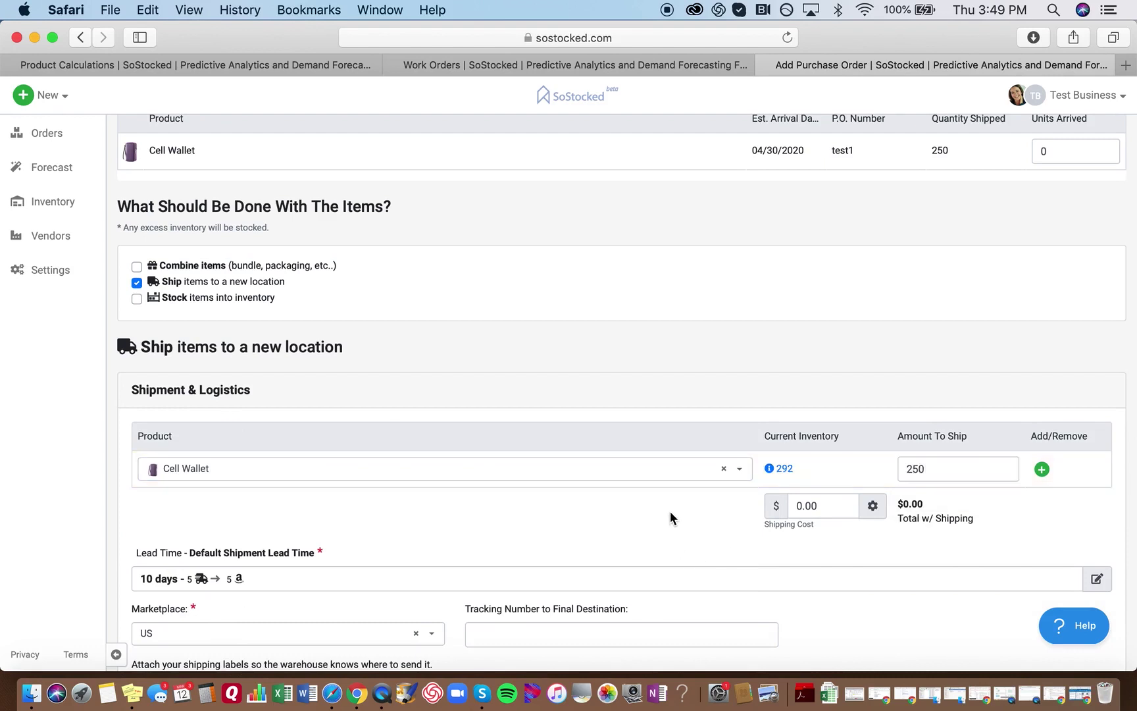
pyautogui.scroll(-3, 670, 510)
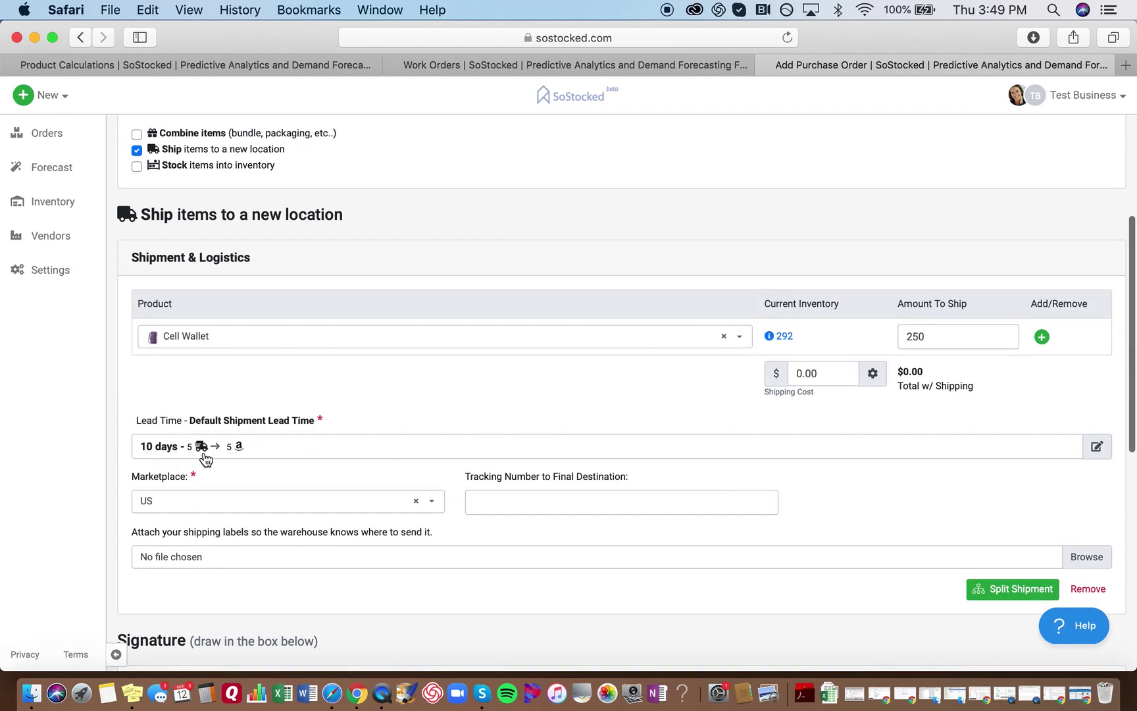
pyautogui.click(238, 453)
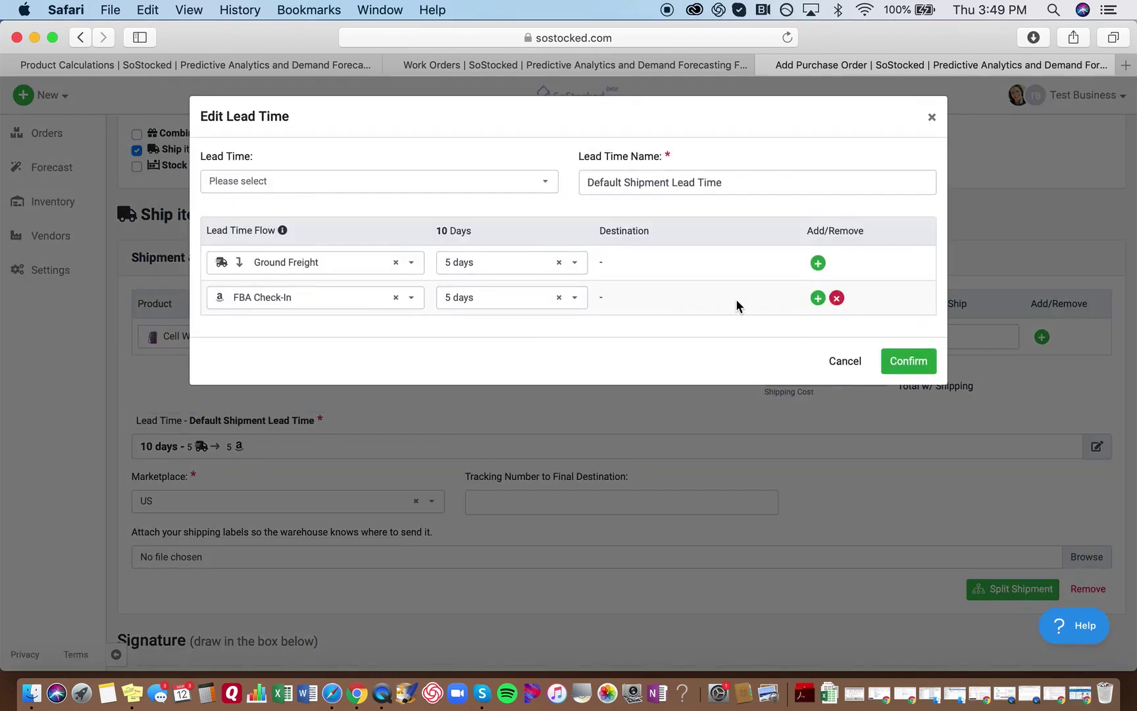
pyautogui.click(933, 112)
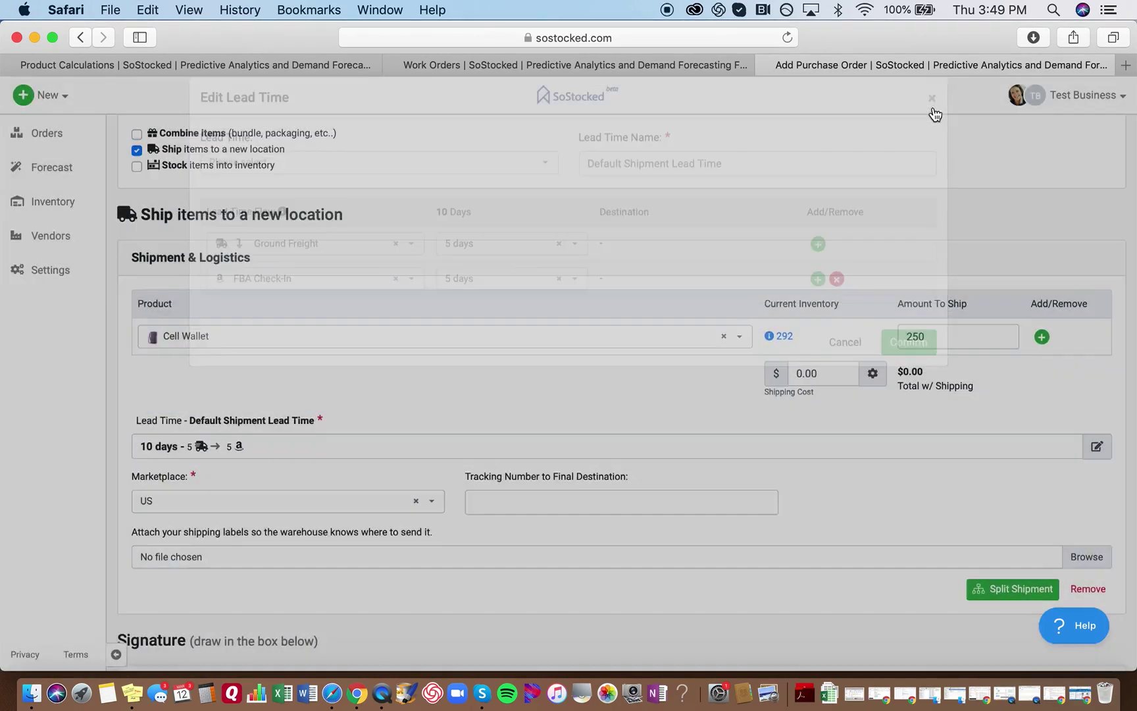
pyautogui.scroll(-3, 351, 400)
pyautogui.scroll(-3, 350, 400)
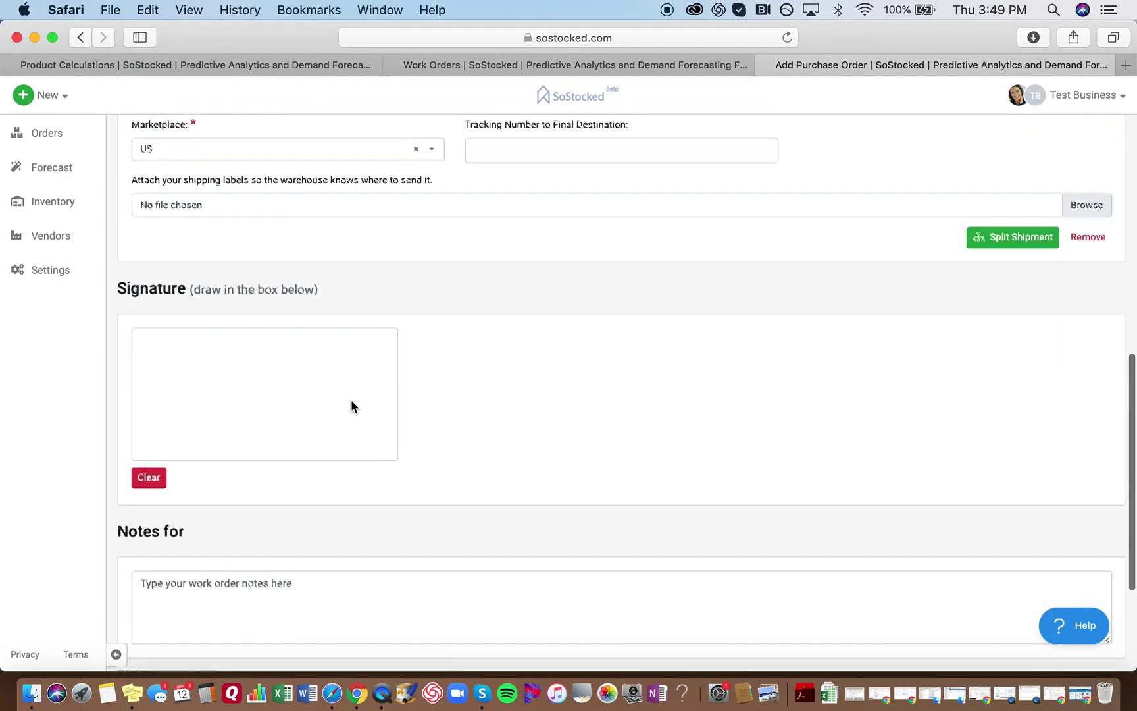
pyautogui.scroll(10, 350, 400)
pyautogui.scroll(-1, 351, 406)
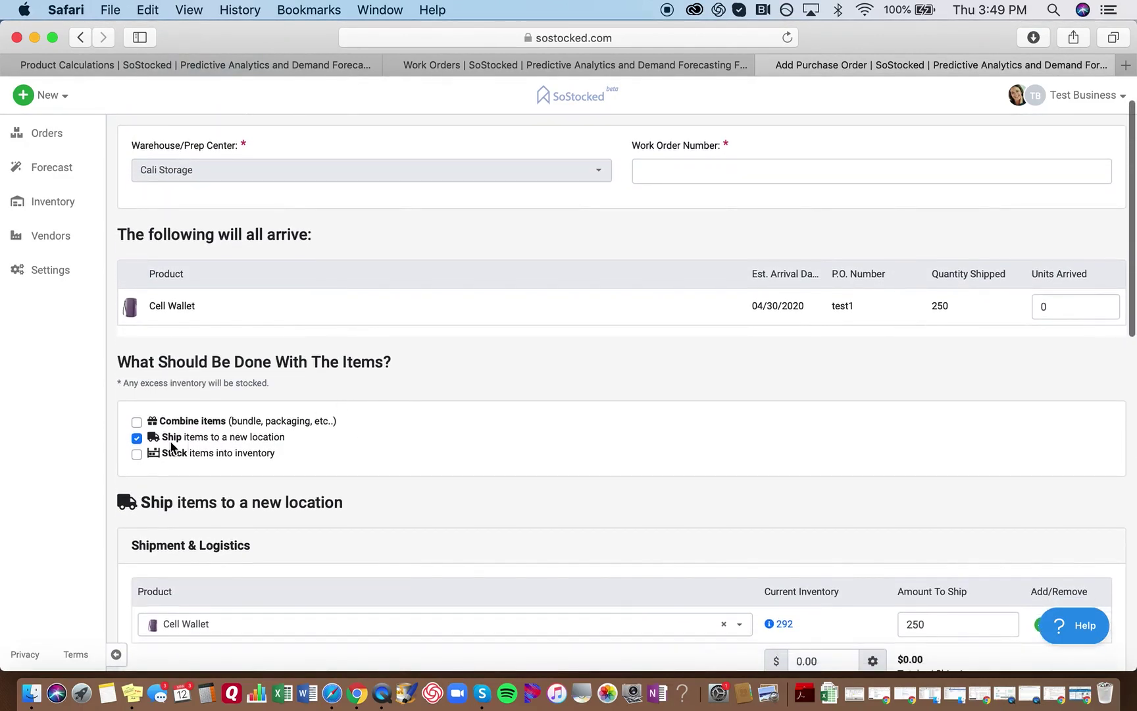
pyautogui.click(138, 453)
pyautogui.click(137, 438)
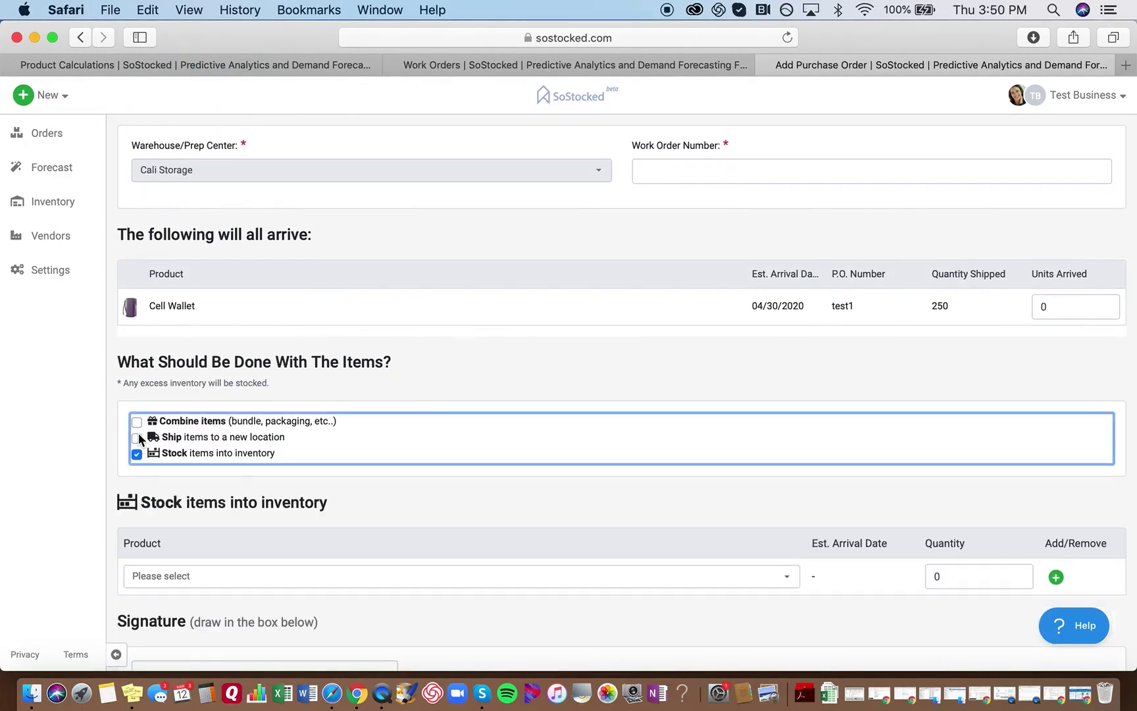
pyautogui.click(136, 421)
pyautogui.click(287, 570)
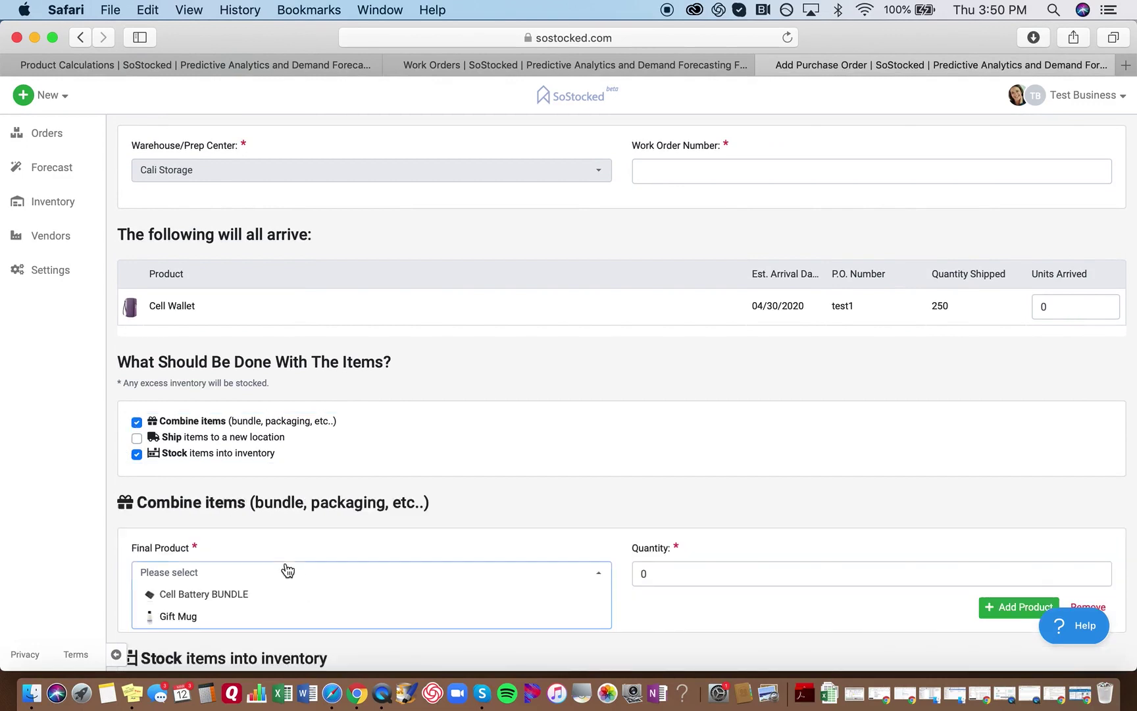
pyautogui.click(246, 595)
pyautogui.scroll(-5, 263, 581)
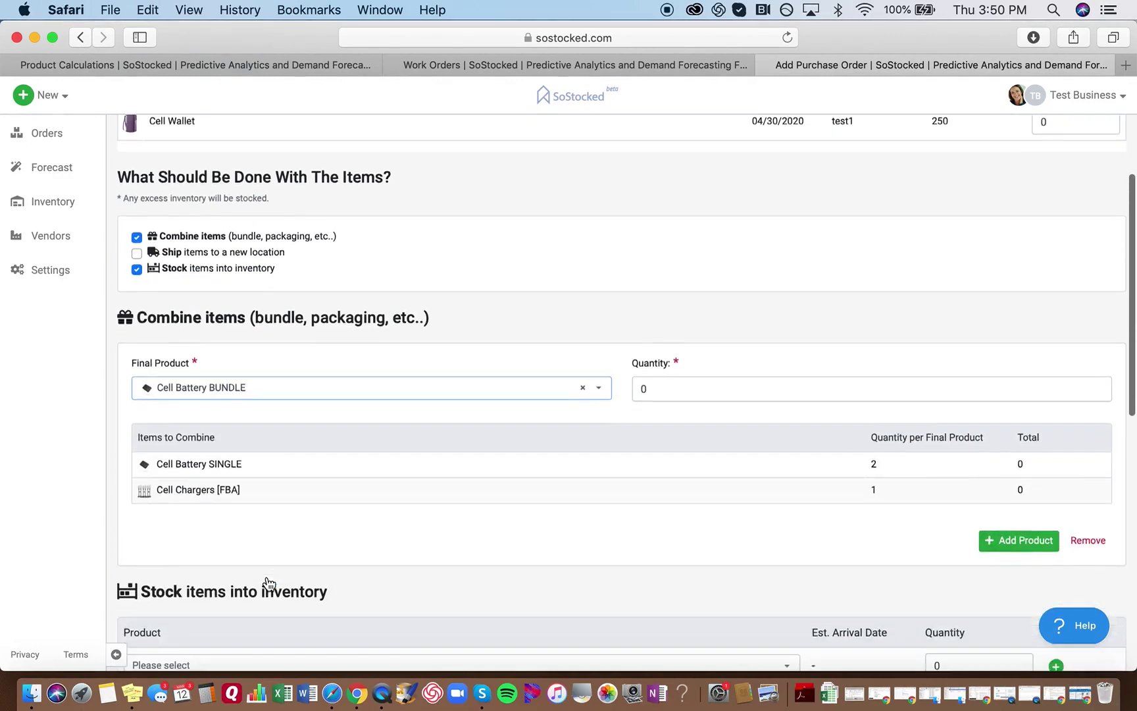
pyautogui.scroll(-5, 267, 578)
pyautogui.scroll(3, 267, 577)
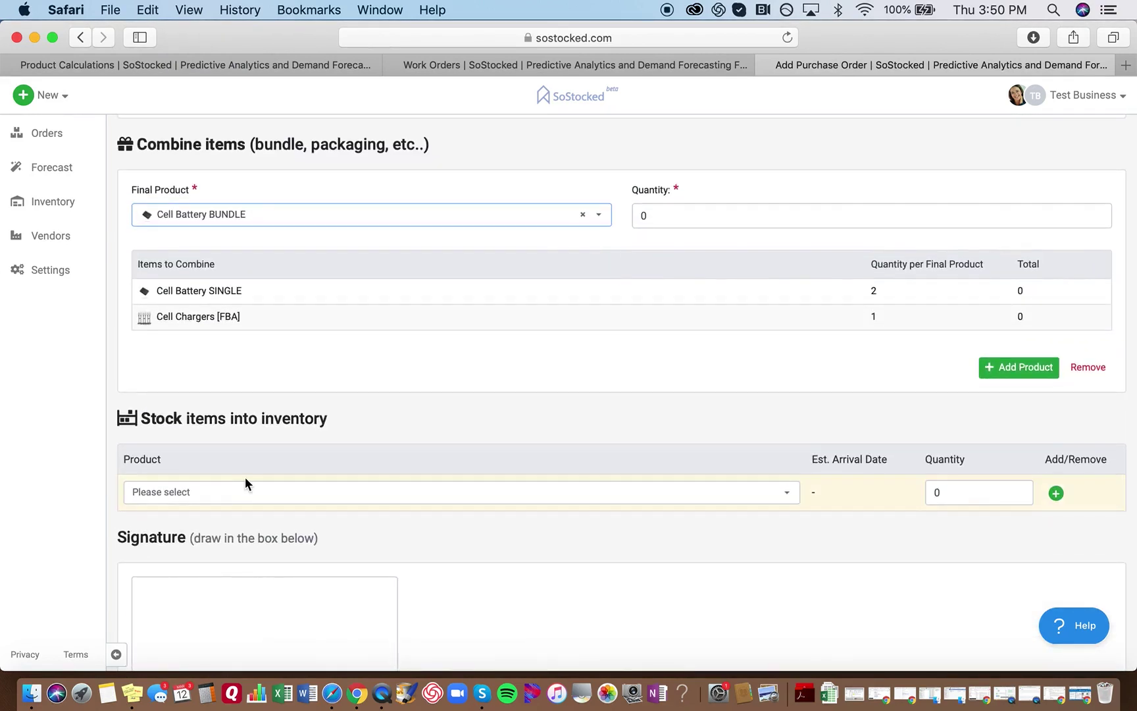
pyautogui.scroll(5, 248, 500)
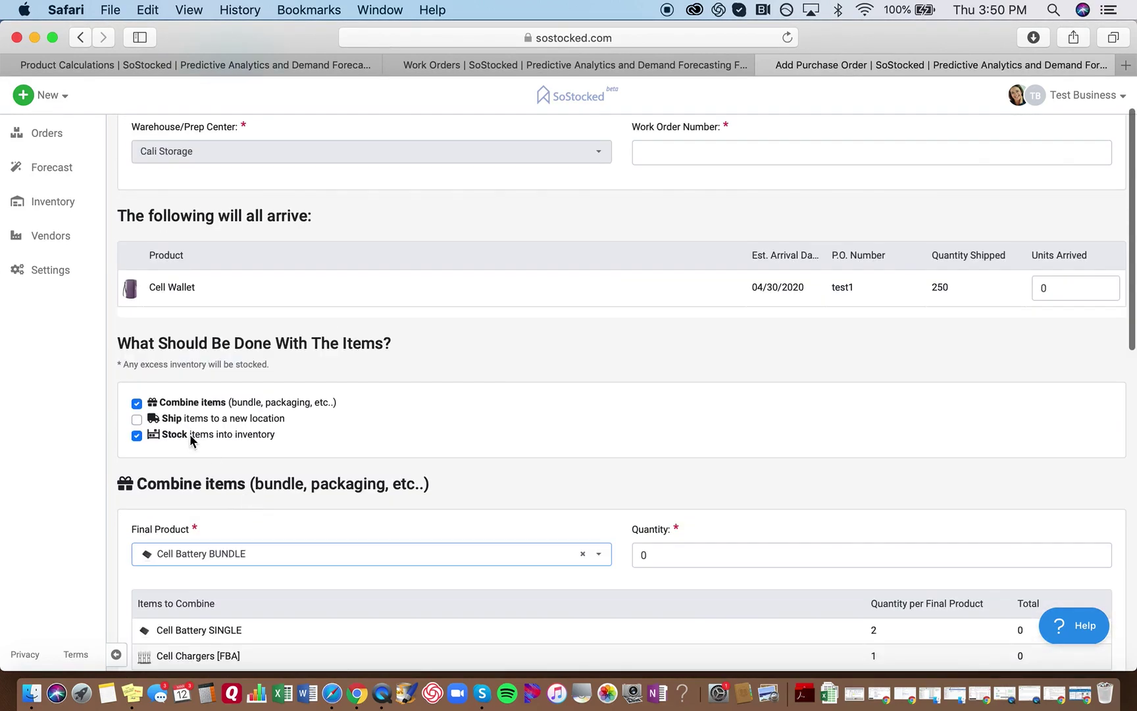
pyautogui.click(137, 435)
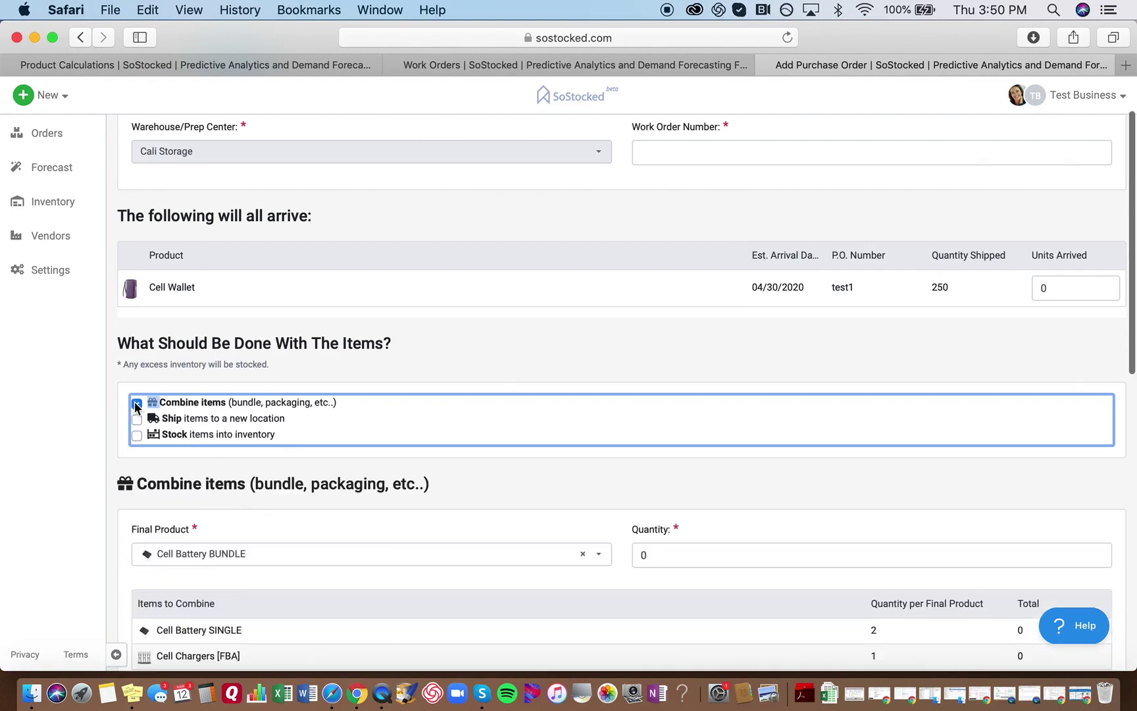
pyautogui.click(137, 403)
pyautogui.click(137, 420)
pyautogui.scroll(-8, 201, 429)
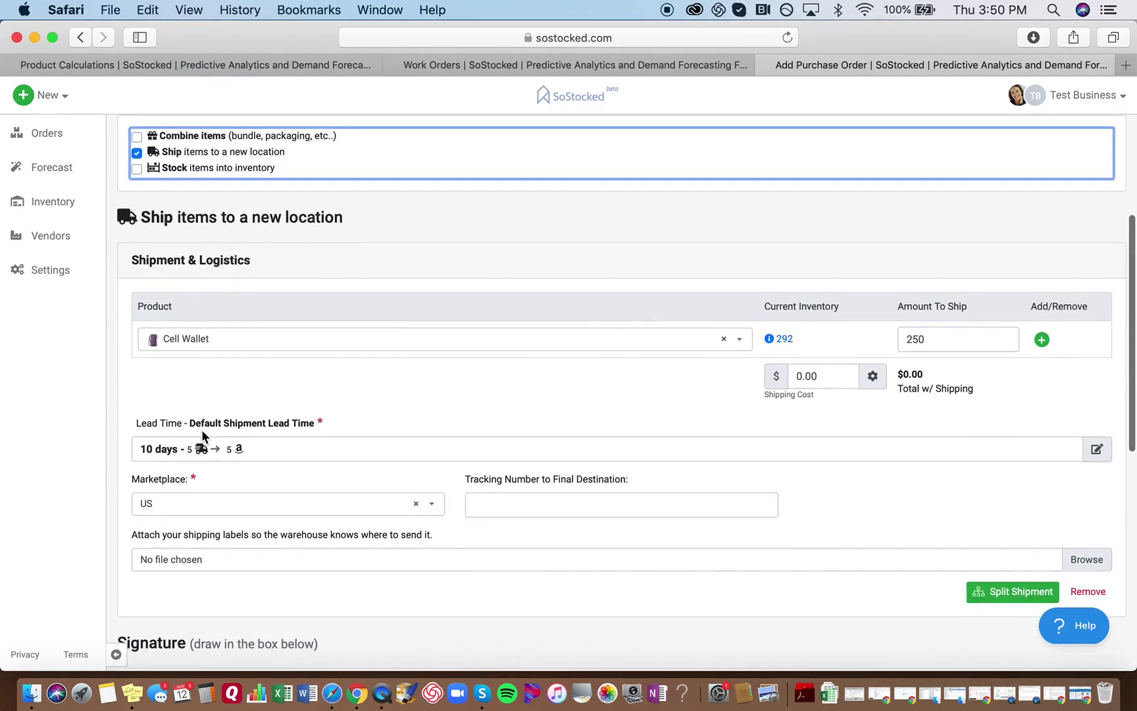
pyautogui.scroll(-5, 202, 432)
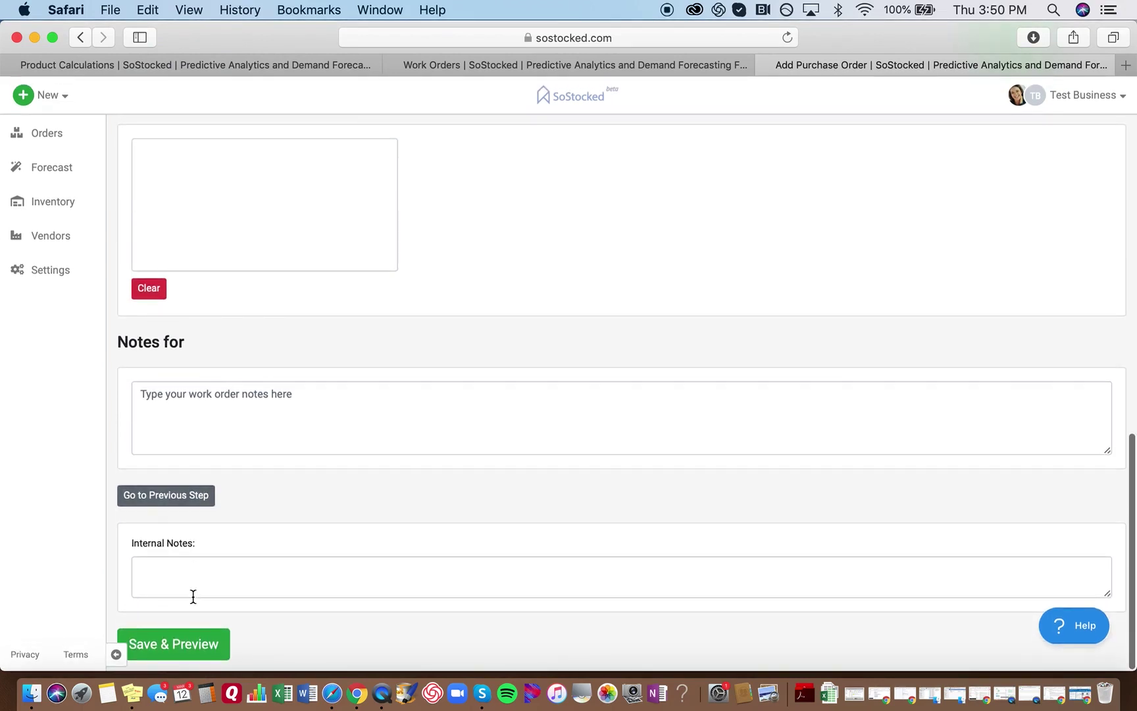
pyautogui.click(187, 644)
# Enter testWO as the Work Order Number and save to load the order preview
pyautogui.click(744, 225)
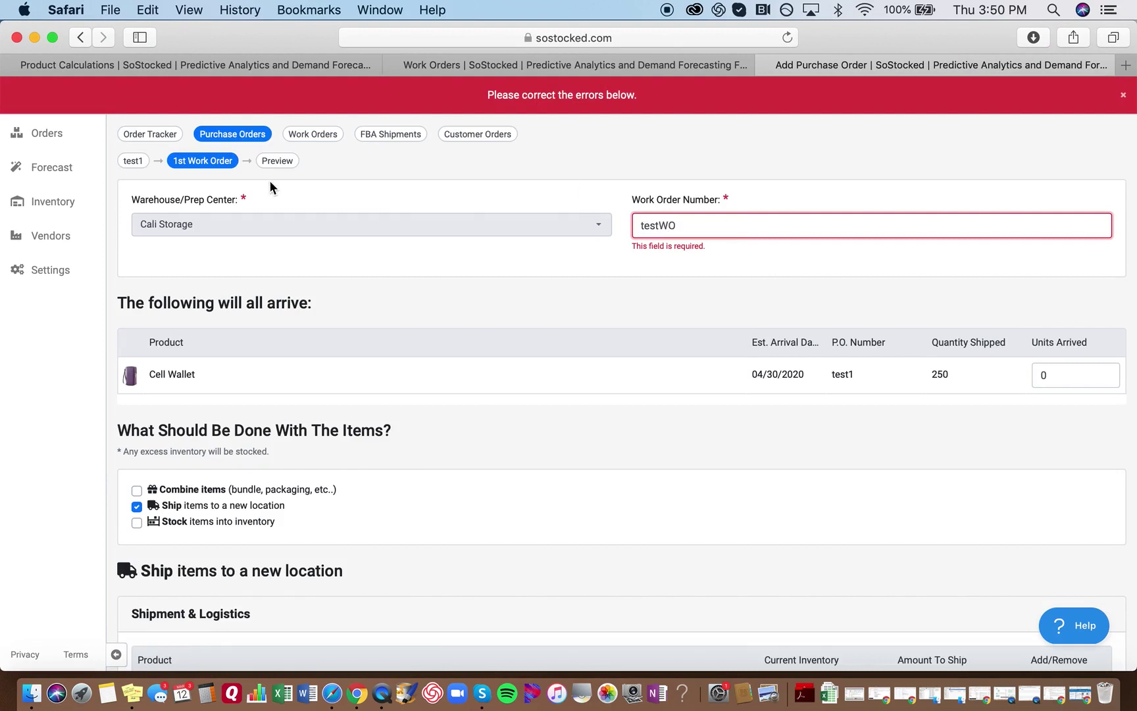
pyautogui.click(267, 160)
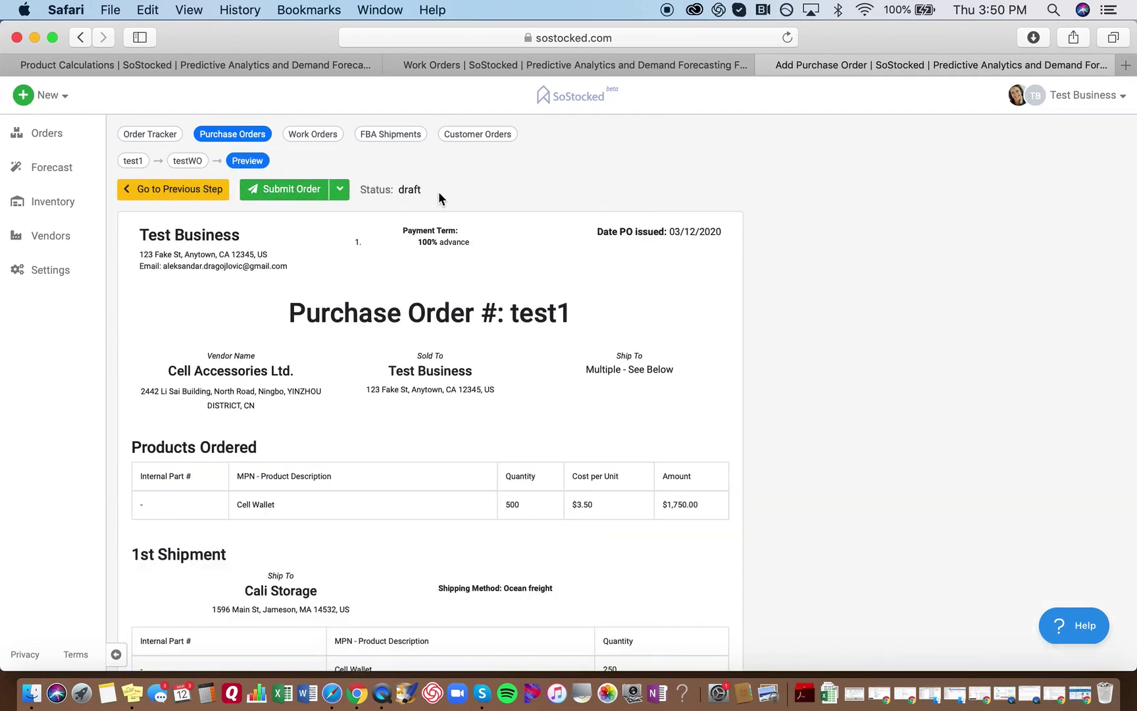
pyautogui.scroll(-15, 285, 350)
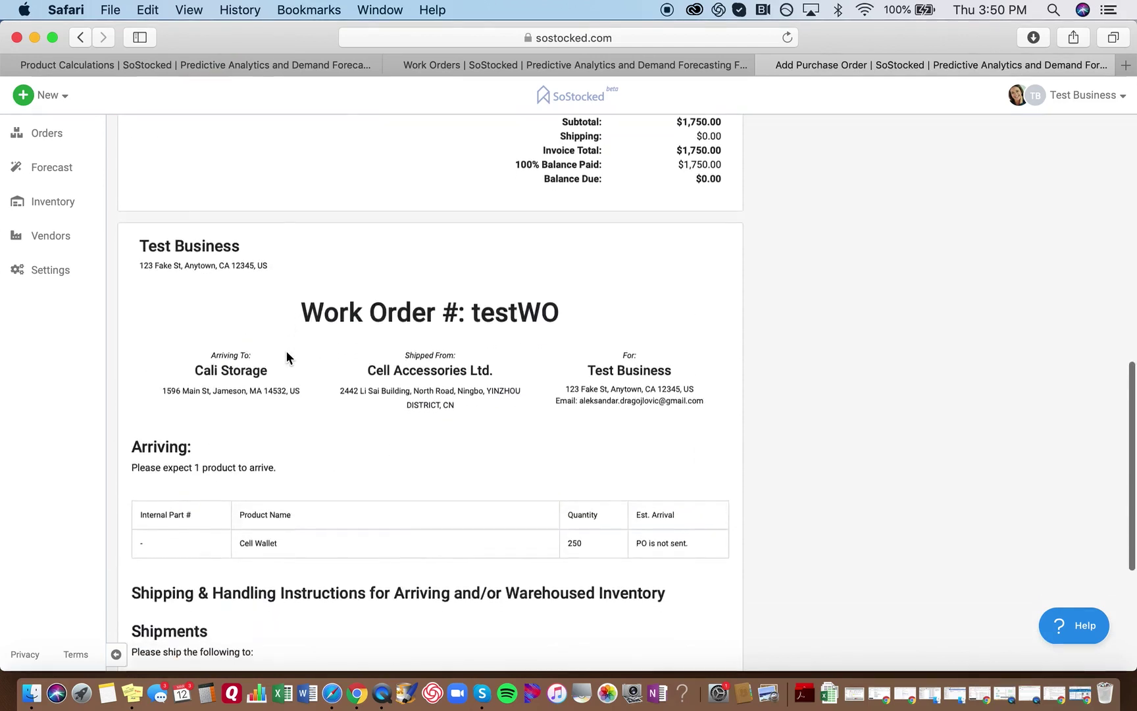
pyautogui.scroll(1, 287, 352)
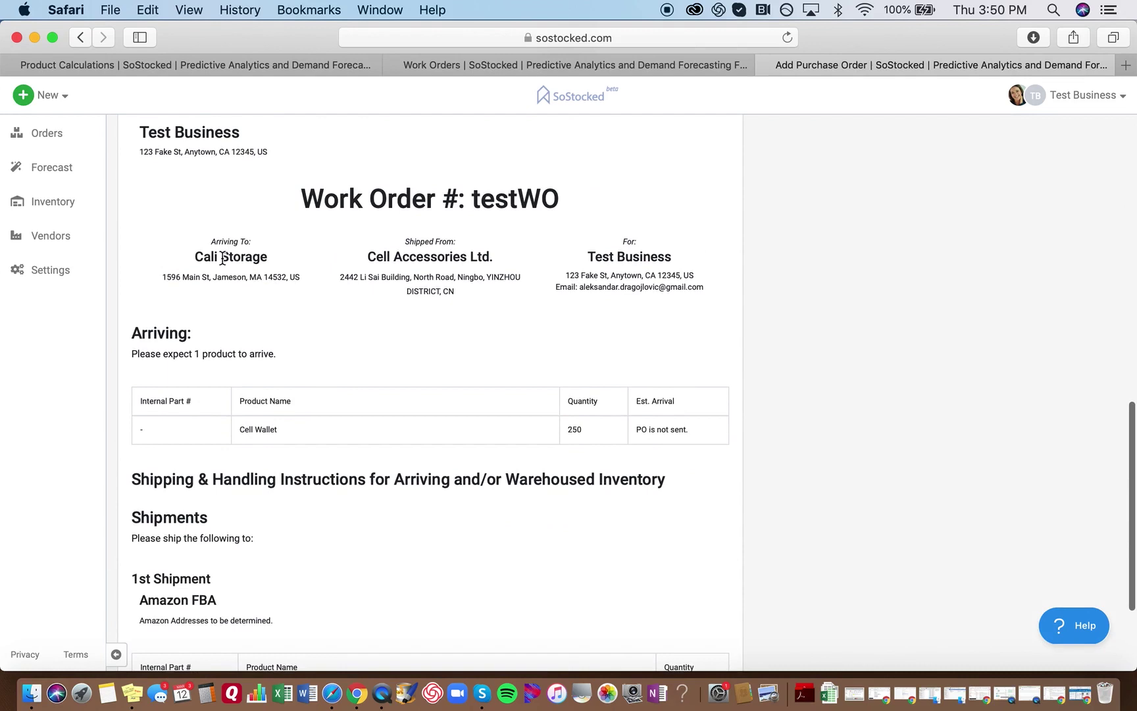
# Review the preview: Cali Storage, supplier Cell Accessories Ltd., recipient Test Business, 250 Cell Wallets
pyautogui.moveTo(197, 256); pyautogui.dragTo(267, 258)
pyautogui.click(277, 260)
pyautogui.moveTo(195, 256); pyautogui.dragTo(262, 258)
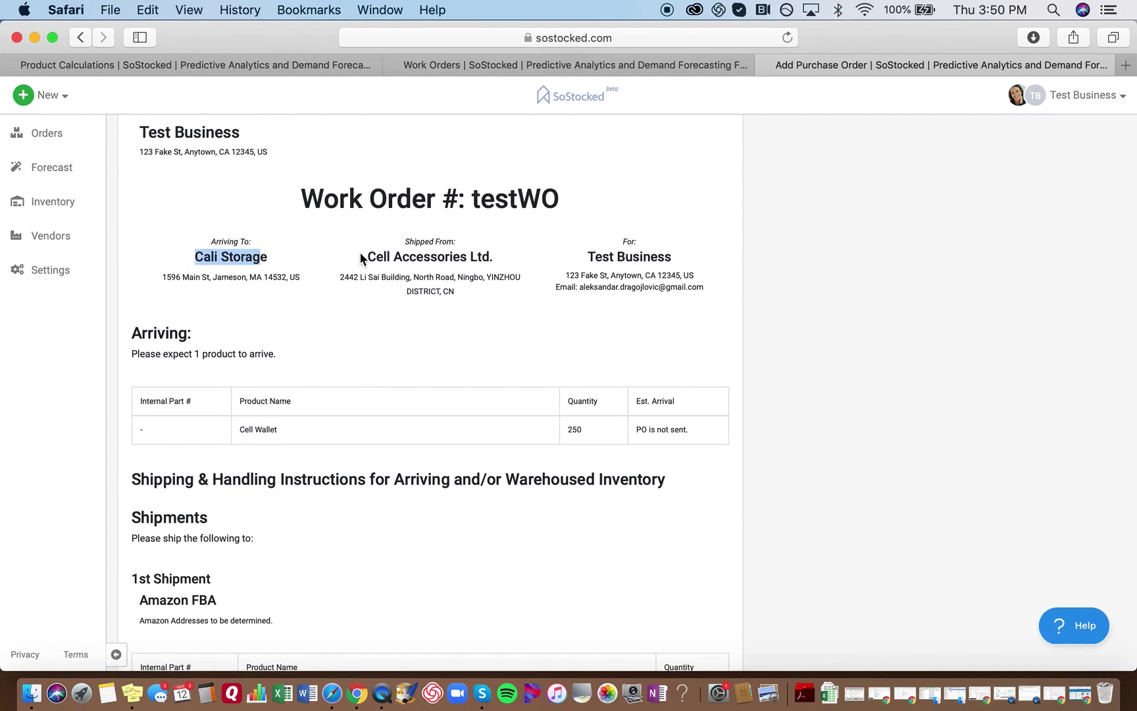
pyautogui.moveTo(366, 254); pyautogui.dragTo(502, 254)
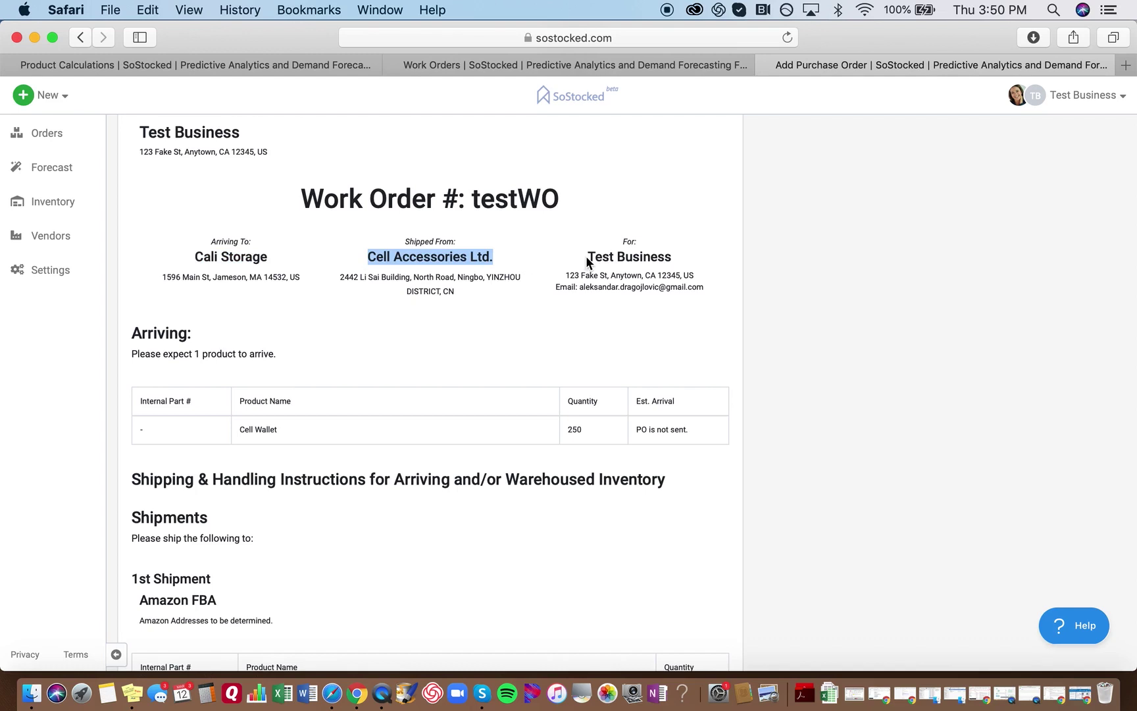
pyautogui.moveTo(587, 258); pyautogui.dragTo(689, 257)
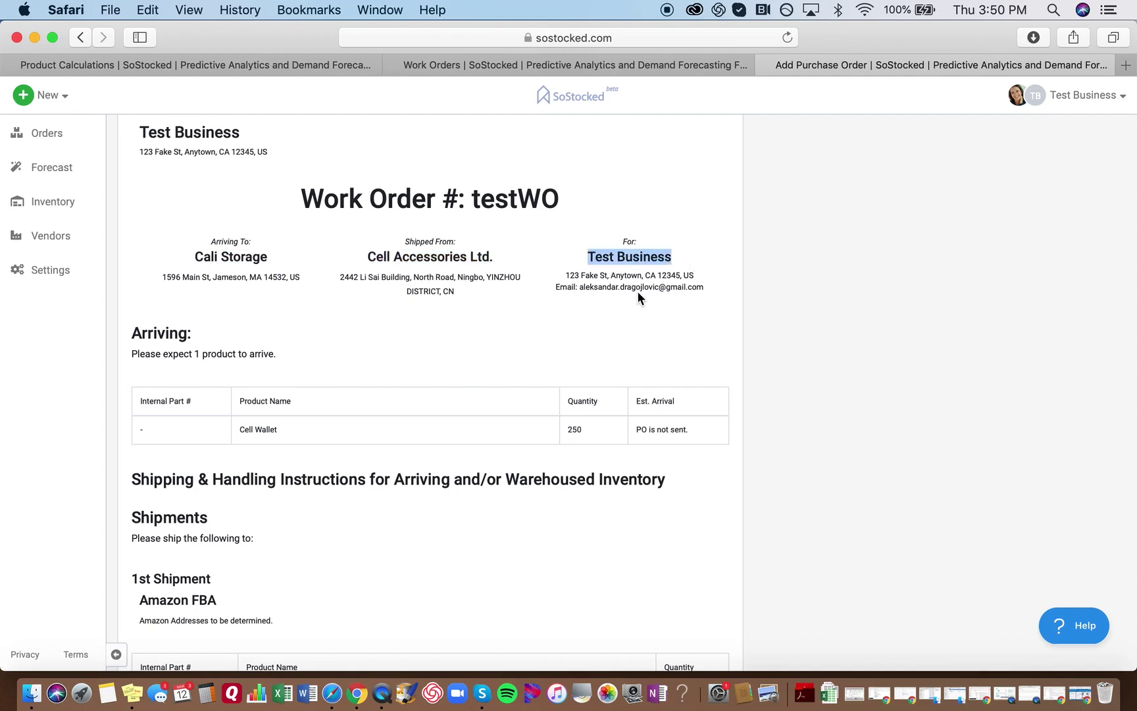
pyautogui.scroll(-5, 462, 318)
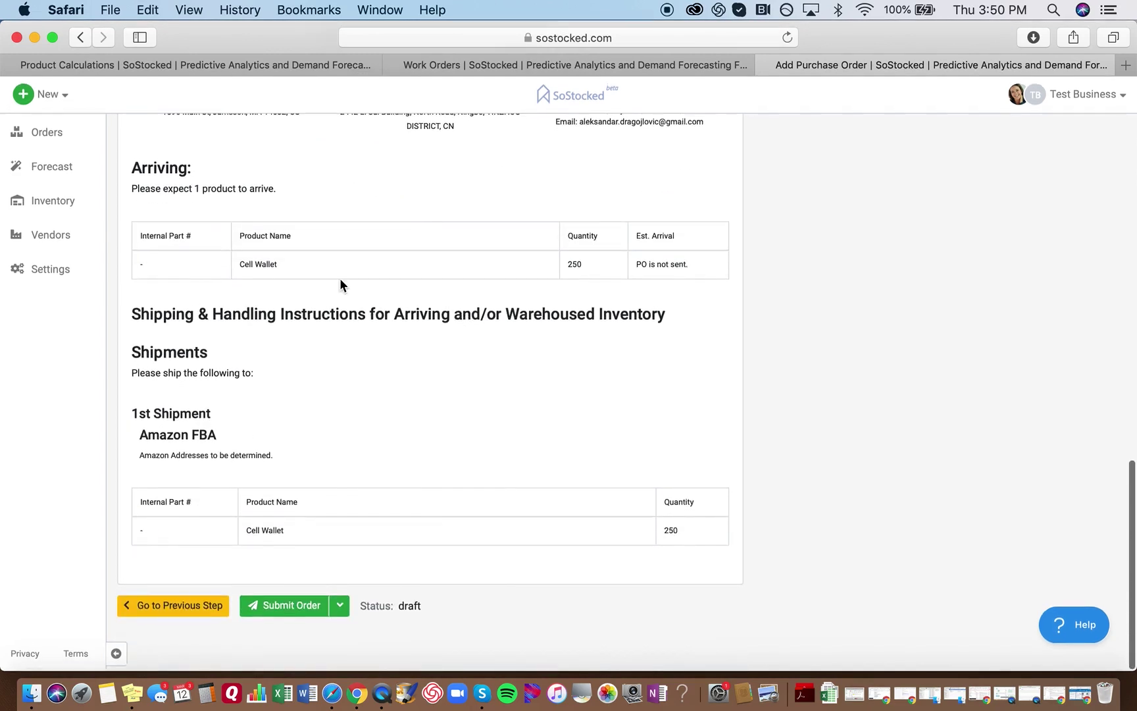
pyautogui.moveTo(239, 265); pyautogui.dragTo(302, 264)
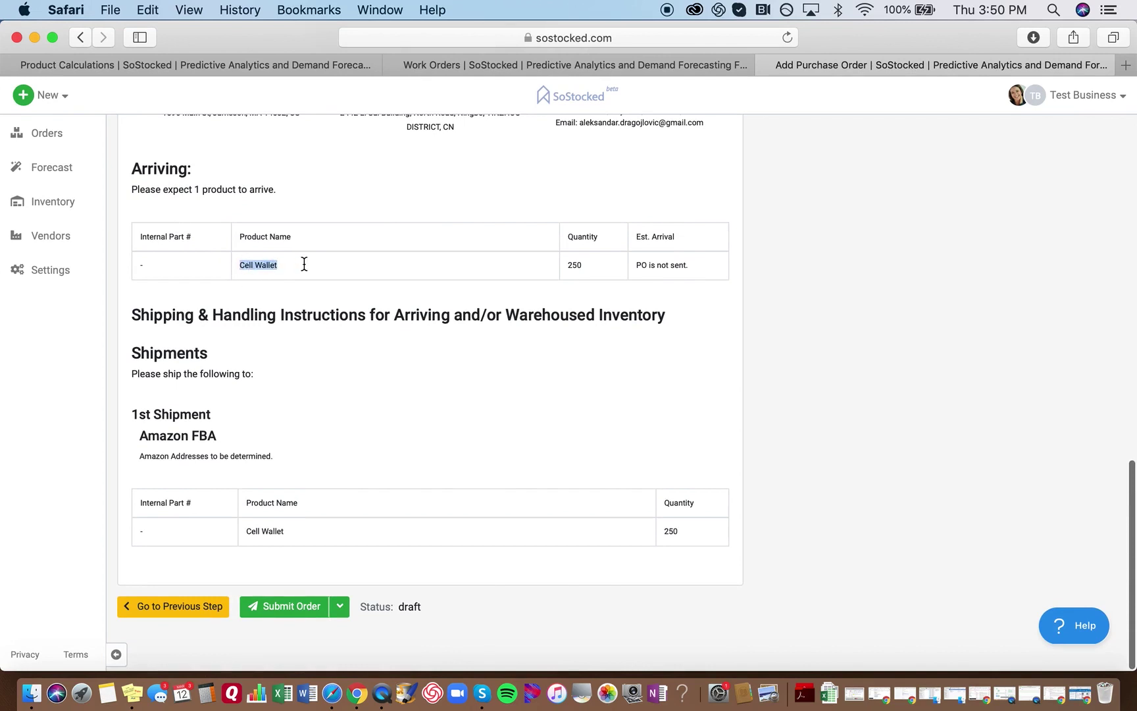
pyautogui.moveTo(581, 265)
pyautogui.mouseDown()
pyautogui.moveTo(549, 264)
pyautogui.moveTo(581, 265)
pyautogui.mouseUp()
pyautogui.click(582, 265)
pyautogui.click(293, 605)
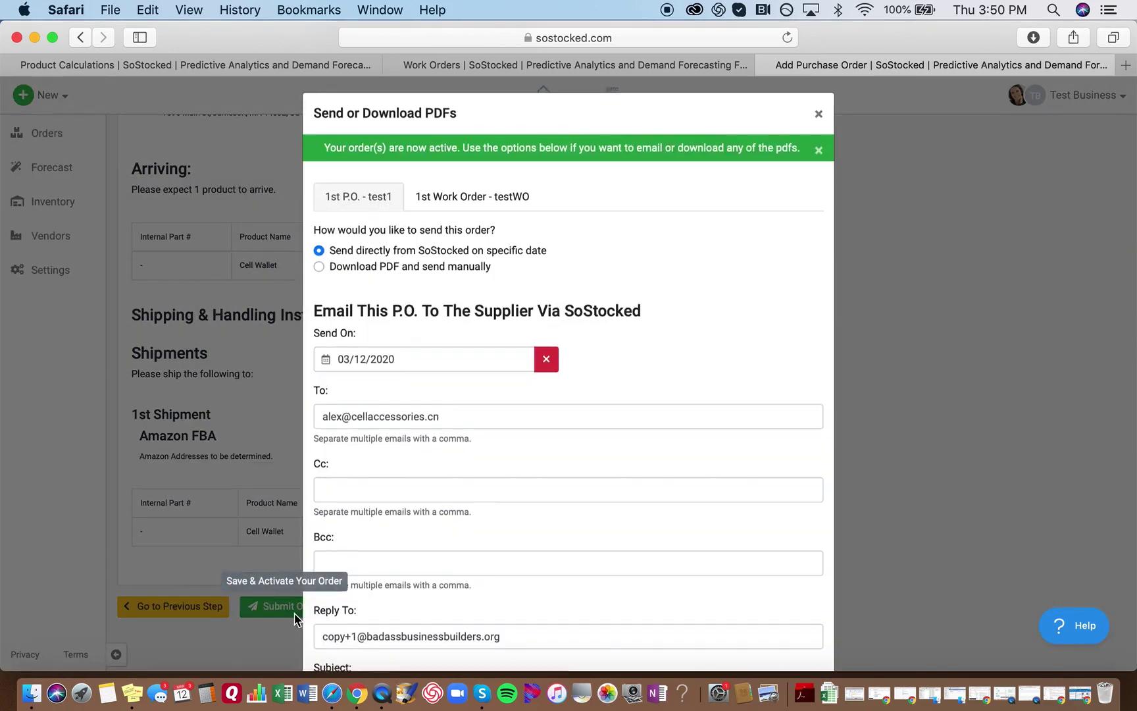
pyautogui.click(452, 204)
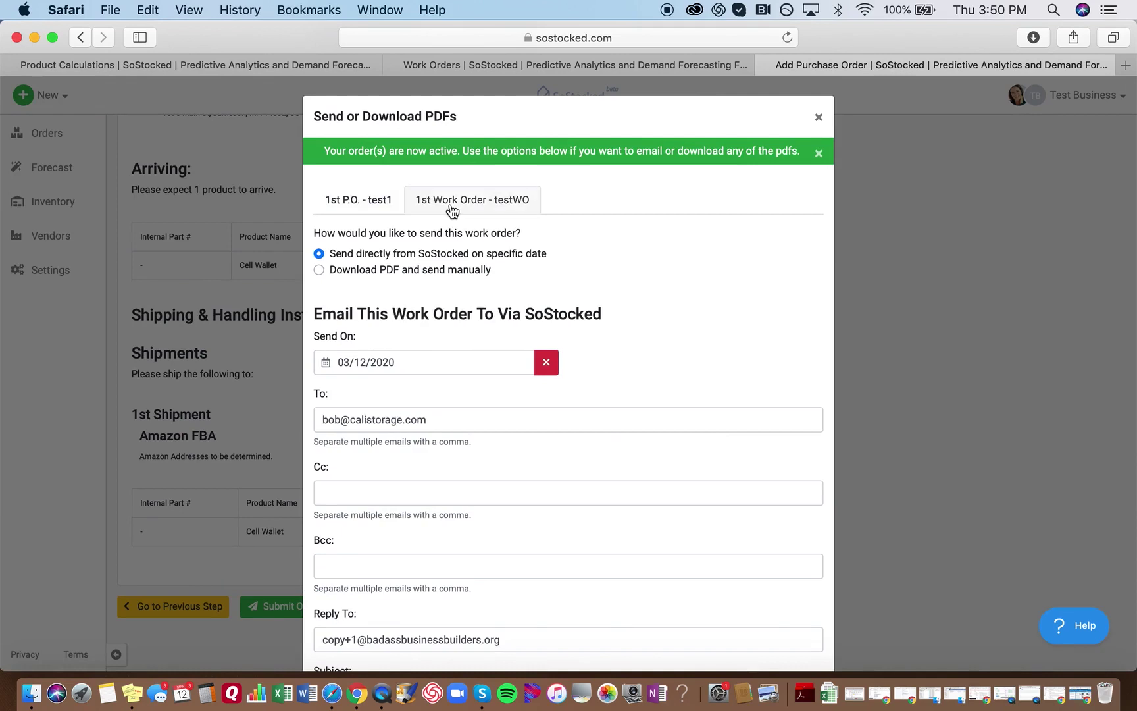
pyautogui.scroll(-3, 395, 285)
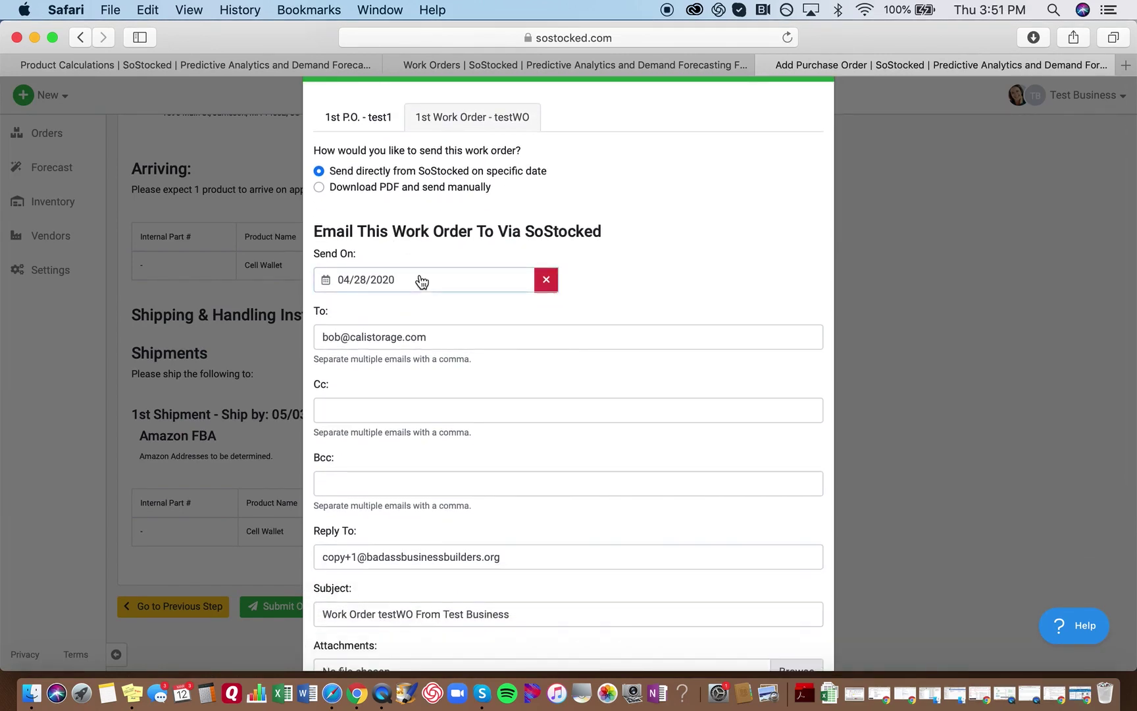
pyautogui.click(421, 281)
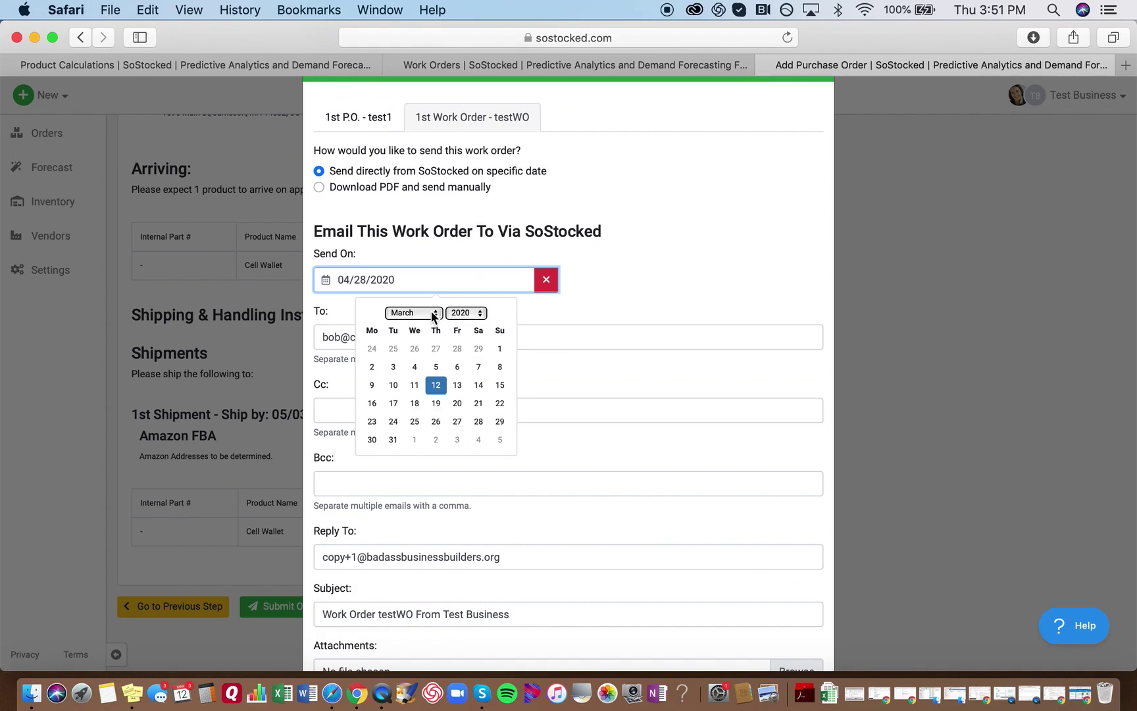
pyautogui.click(454, 235)
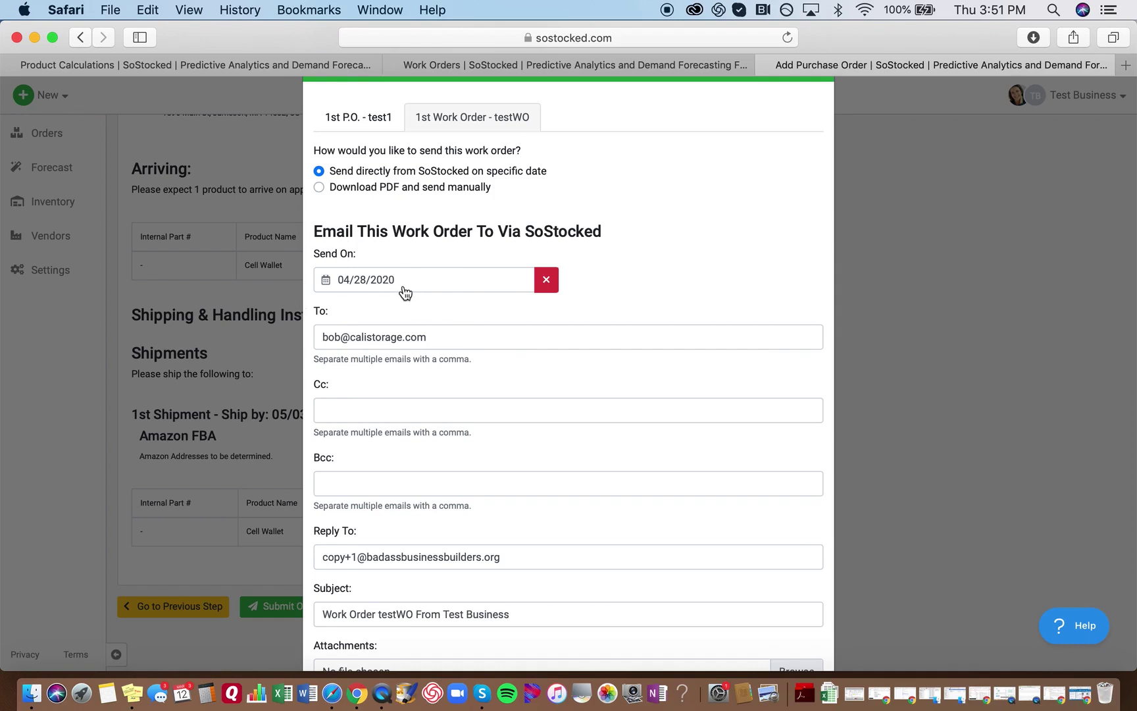
pyautogui.click(370, 117)
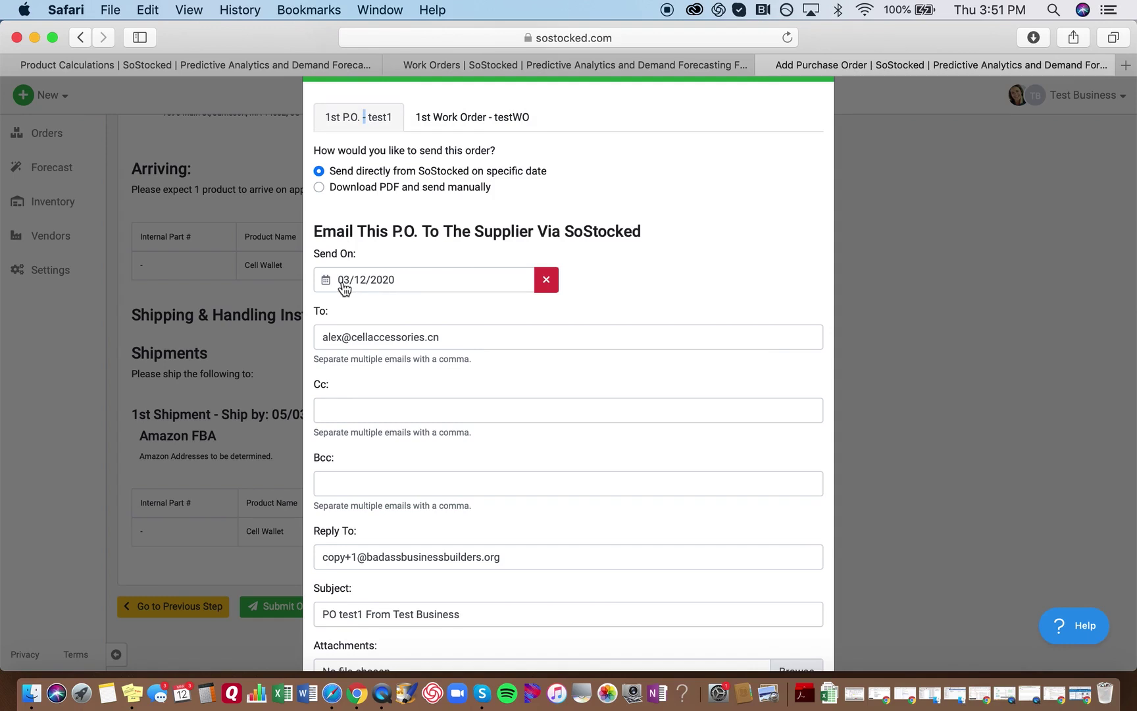
pyautogui.click(491, 118)
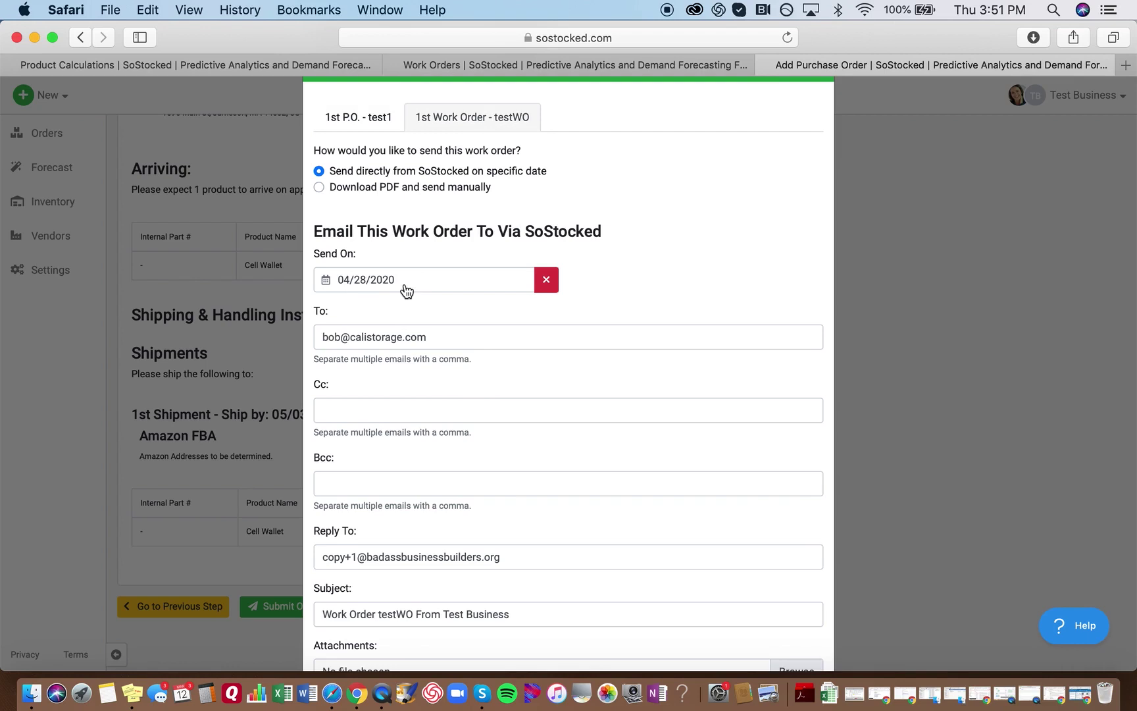
pyautogui.scroll(-10, 409, 314)
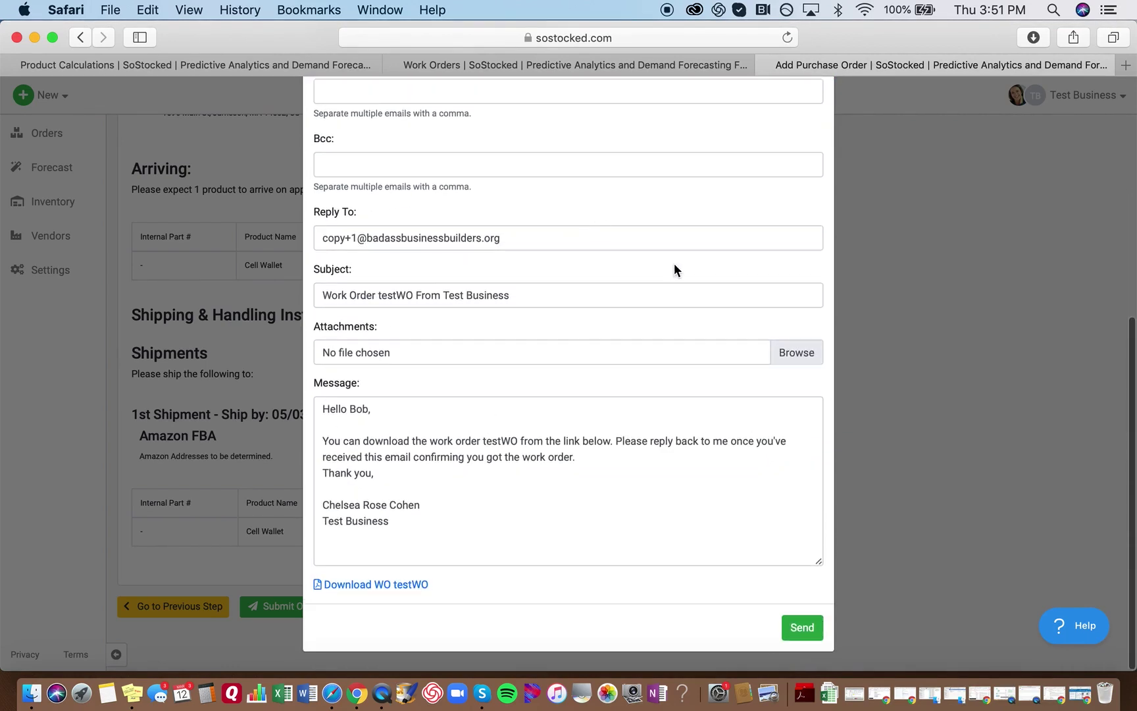
# Start attaching a file to the work order email, then cancel the file browser
pyautogui.click(798, 357)
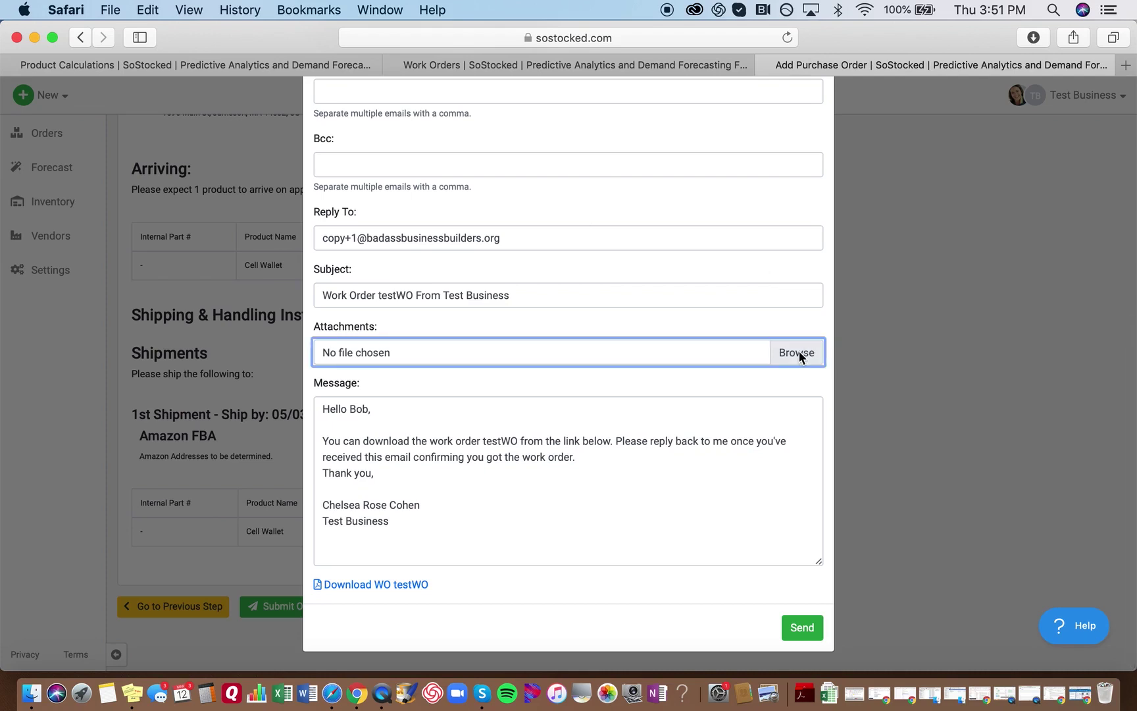
pyautogui.click(796, 355)
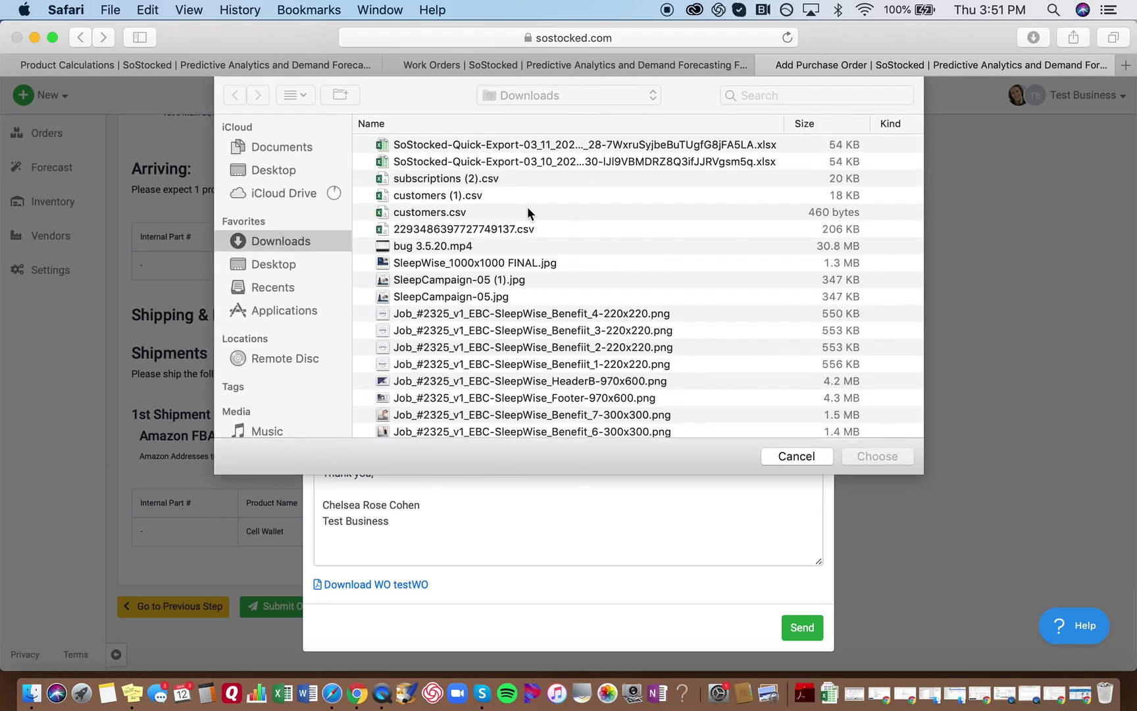
pyautogui.click(792, 458)
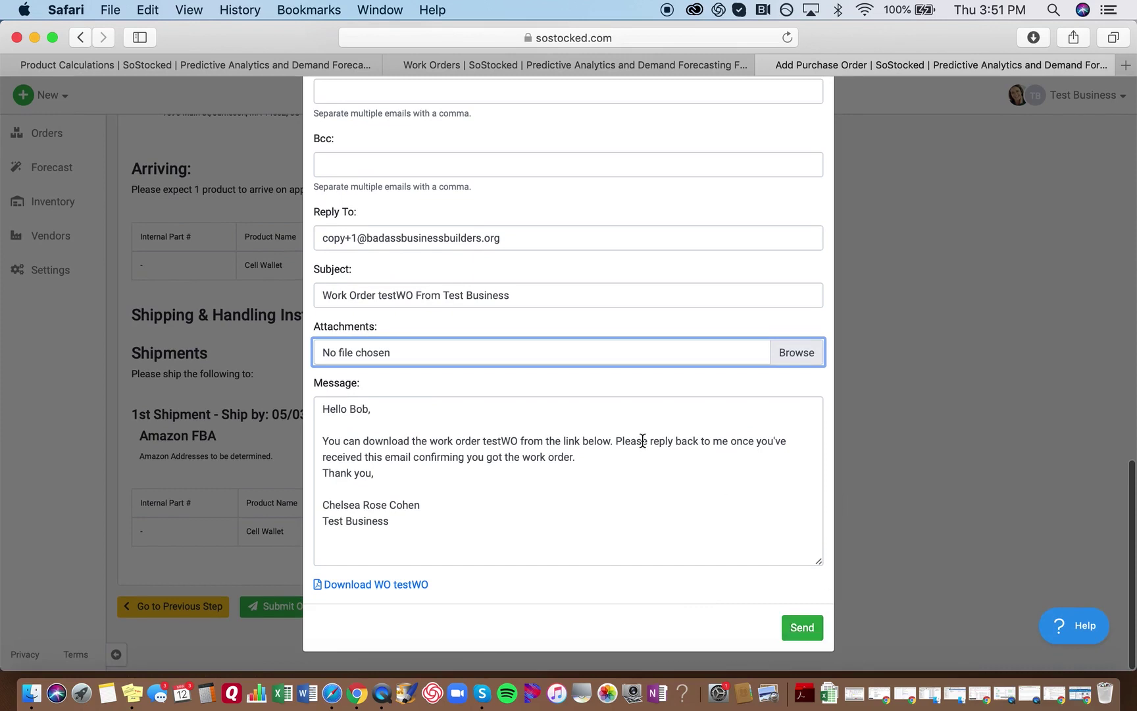
# Choose 'Download PDF and send manually' and close the Send or Download PDFs dialog
pyautogui.scroll(10, 643, 440)
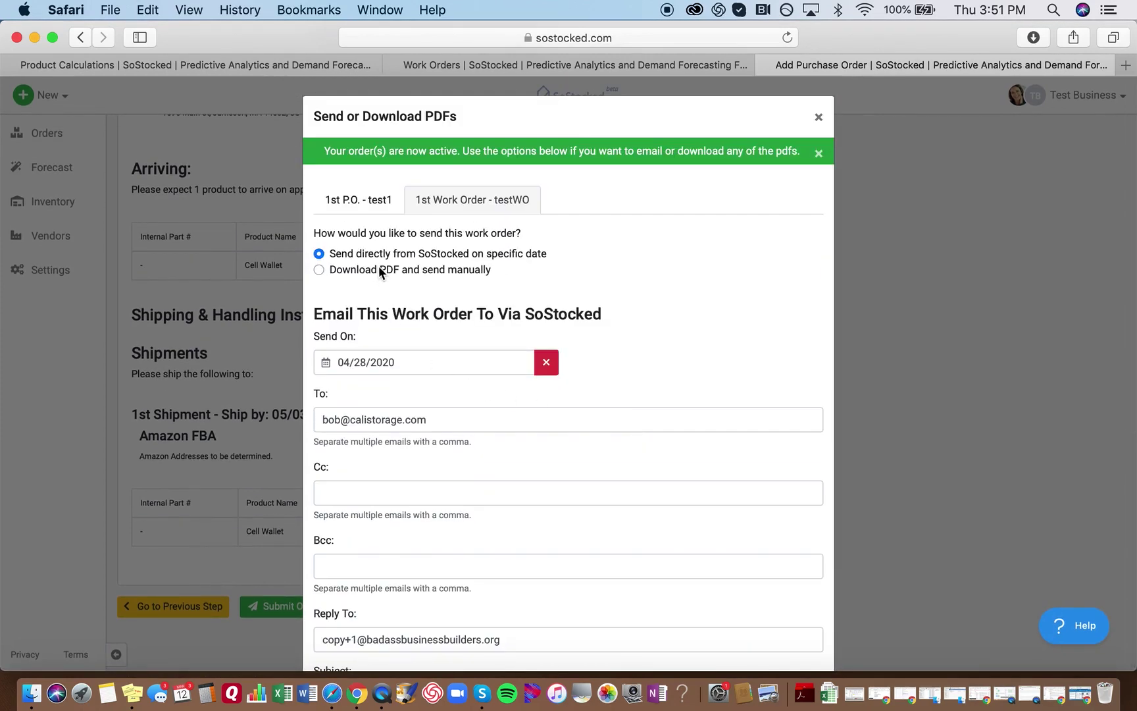
pyautogui.click(379, 269)
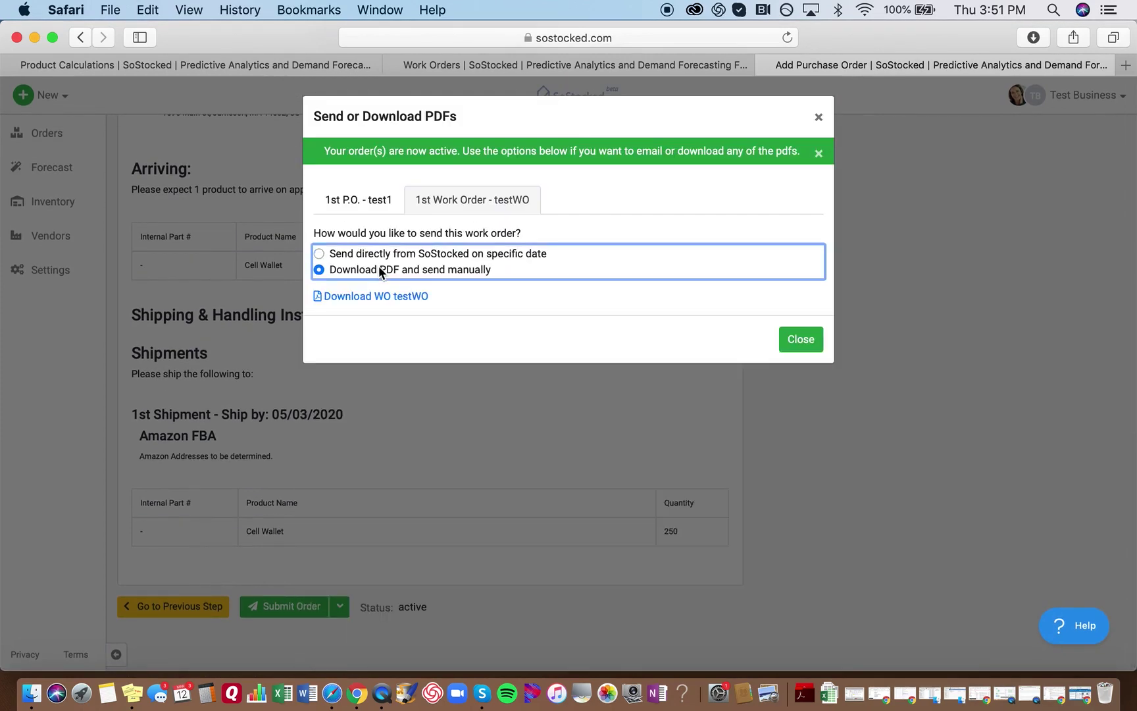
pyautogui.click(819, 117)
pyautogui.scroll(4, 396, 419)
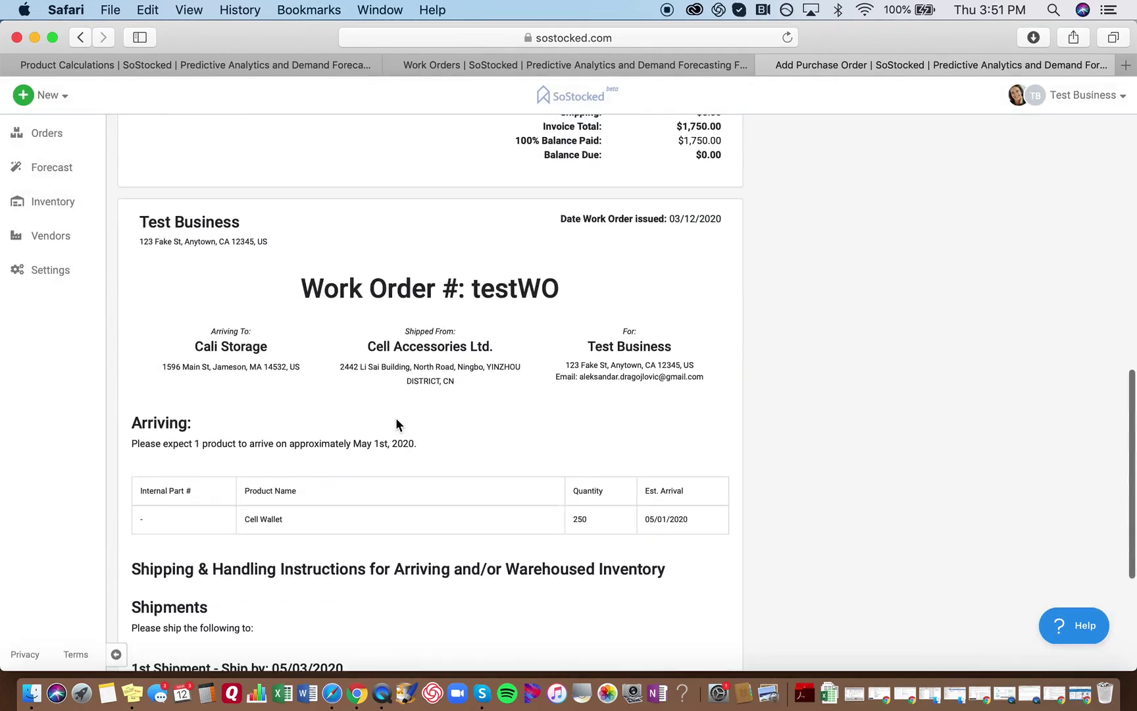
pyautogui.scroll(-2, 396, 419)
pyautogui.scroll(1, 396, 420)
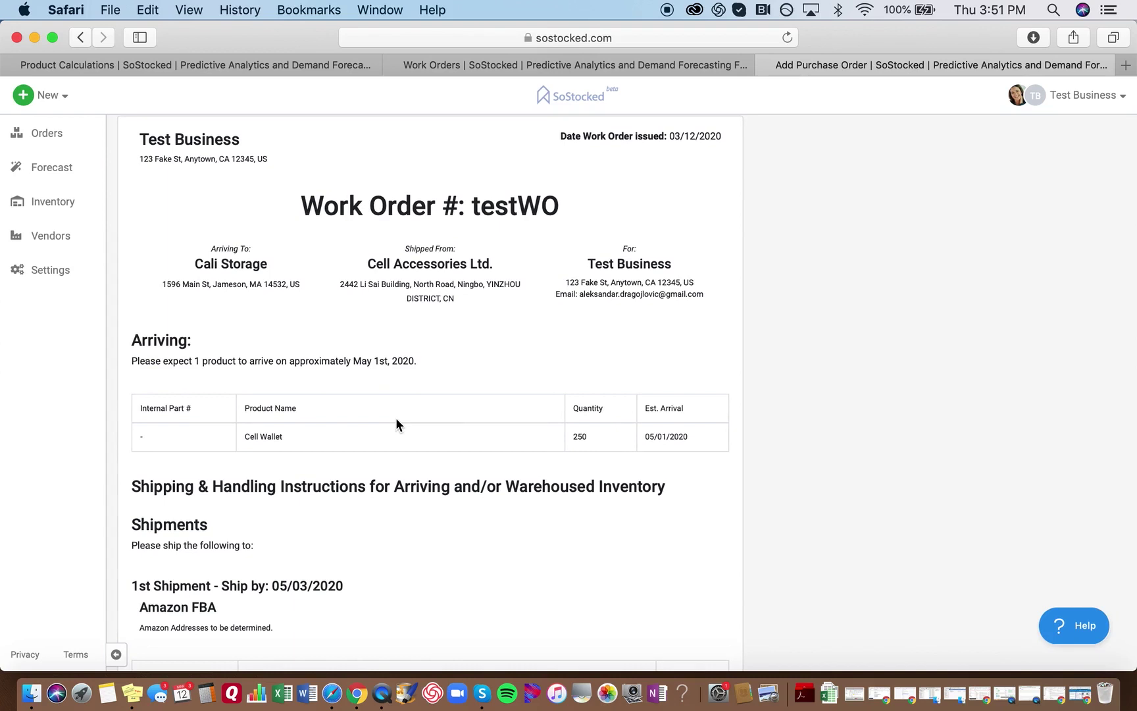
pyautogui.scroll(10, 395, 421)
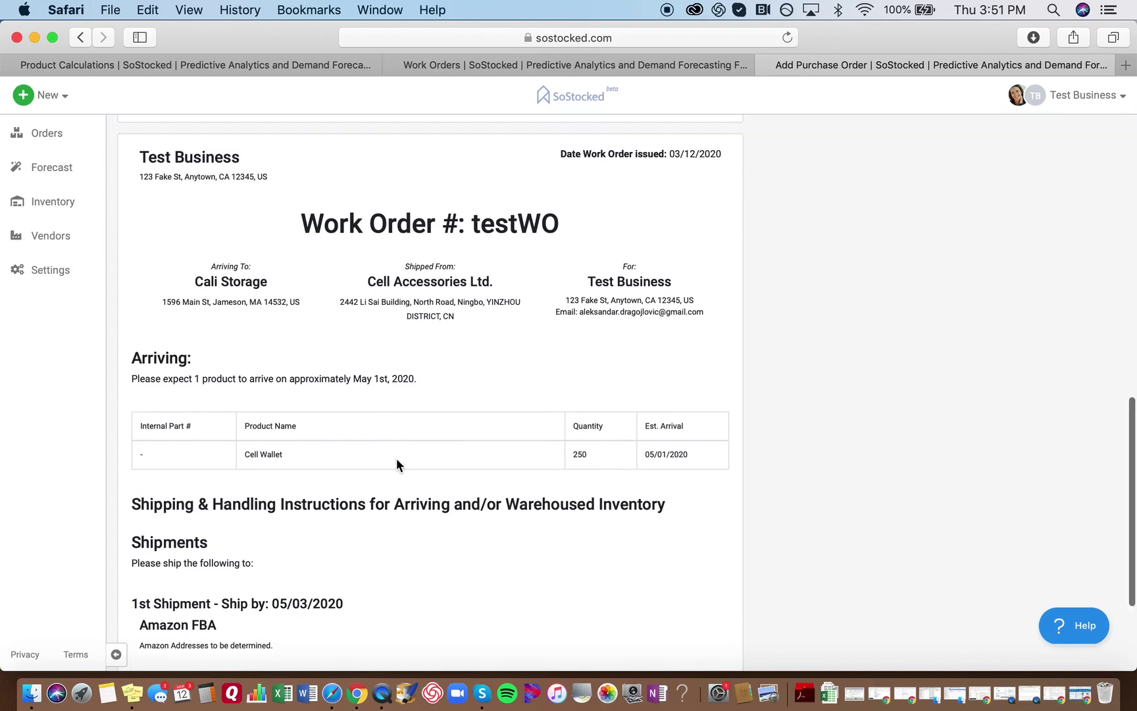
pyautogui.scroll(3, 261, 178)
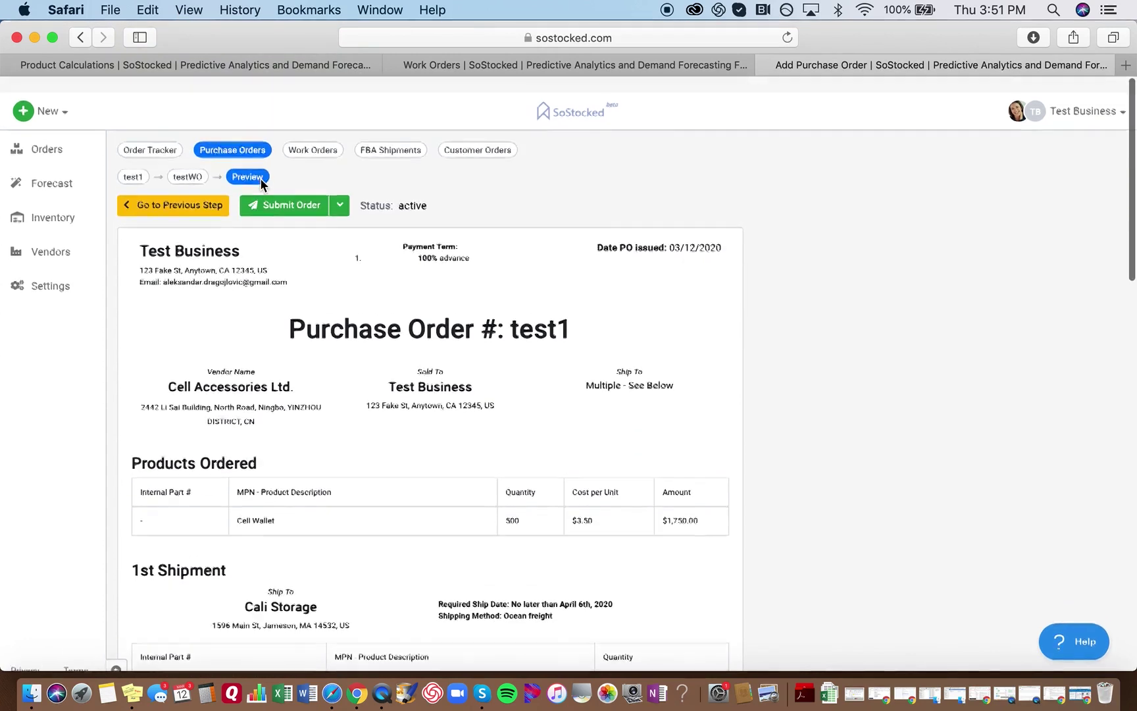
# Reopen the testWO work order and tick Combine items to add an empty Combine items section
pyautogui.click(188, 161)
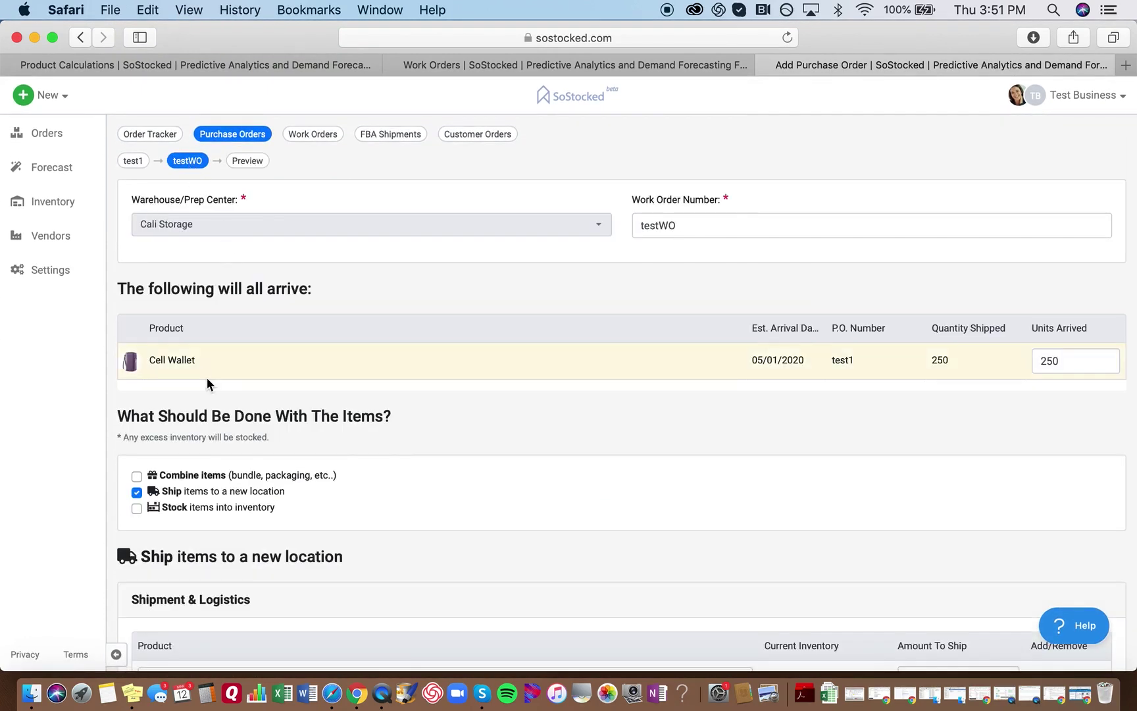
pyautogui.scroll(-2, 207, 376)
pyautogui.click(136, 421)
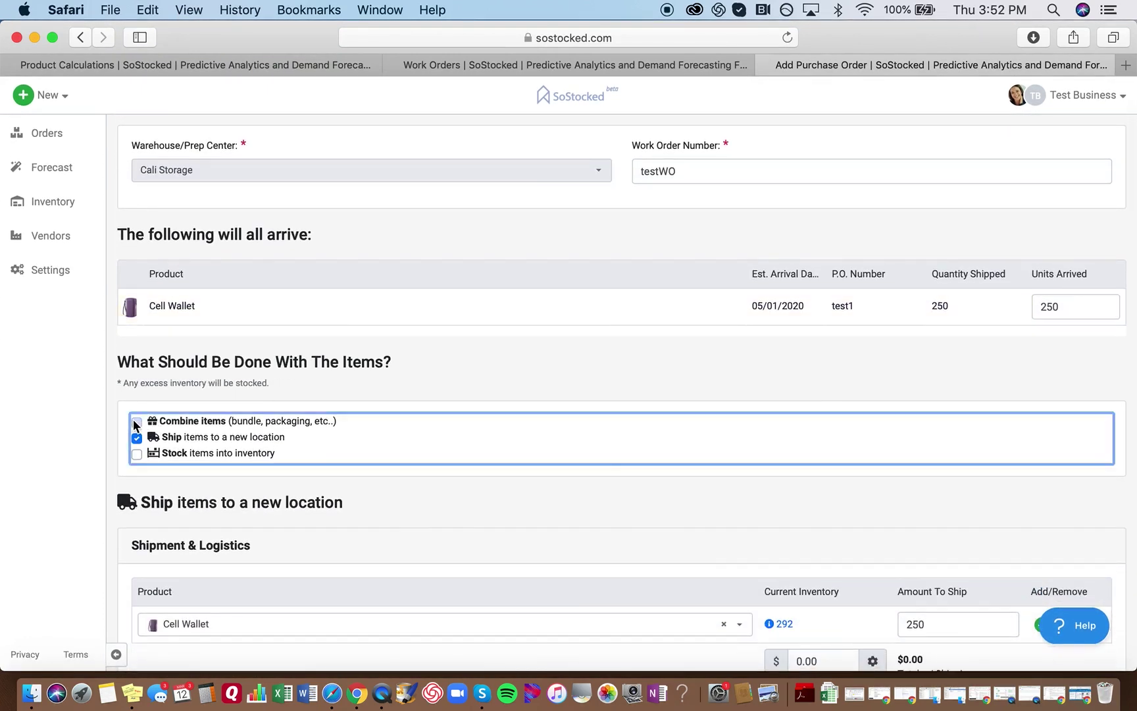
pyautogui.scroll(-5, 203, 577)
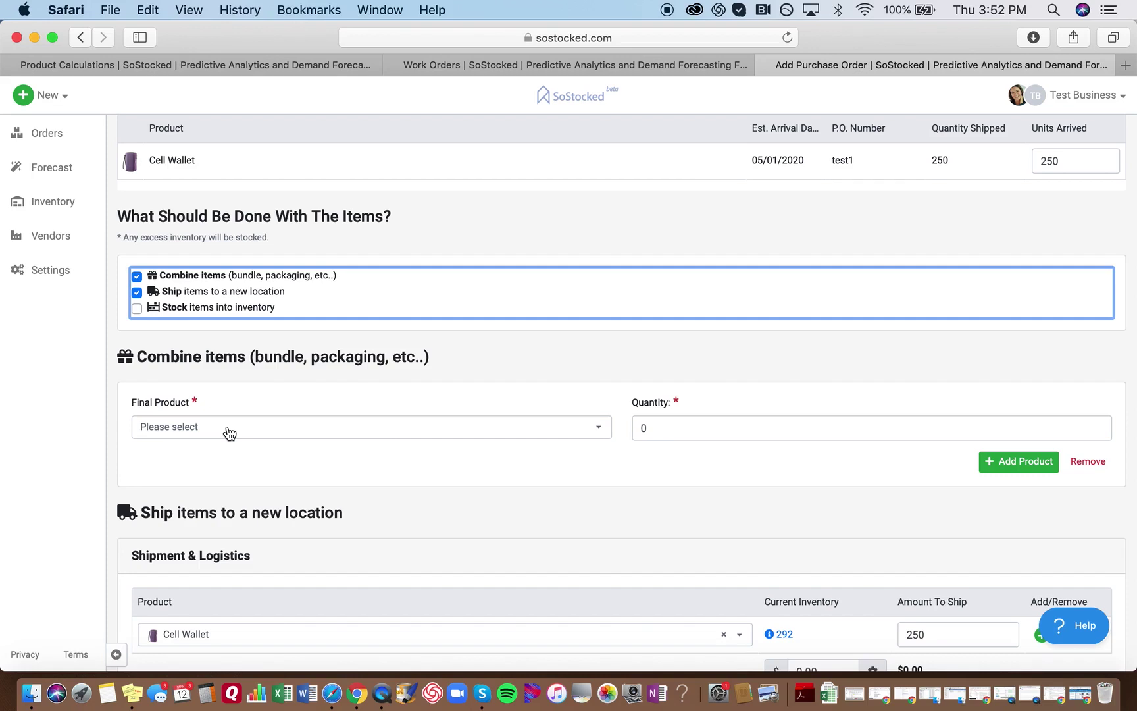
# Choose Cell Battery BUNDLE as the final product with quantity 200, using 400 SINGLEs and 200 Chargers
pyautogui.click(229, 433)
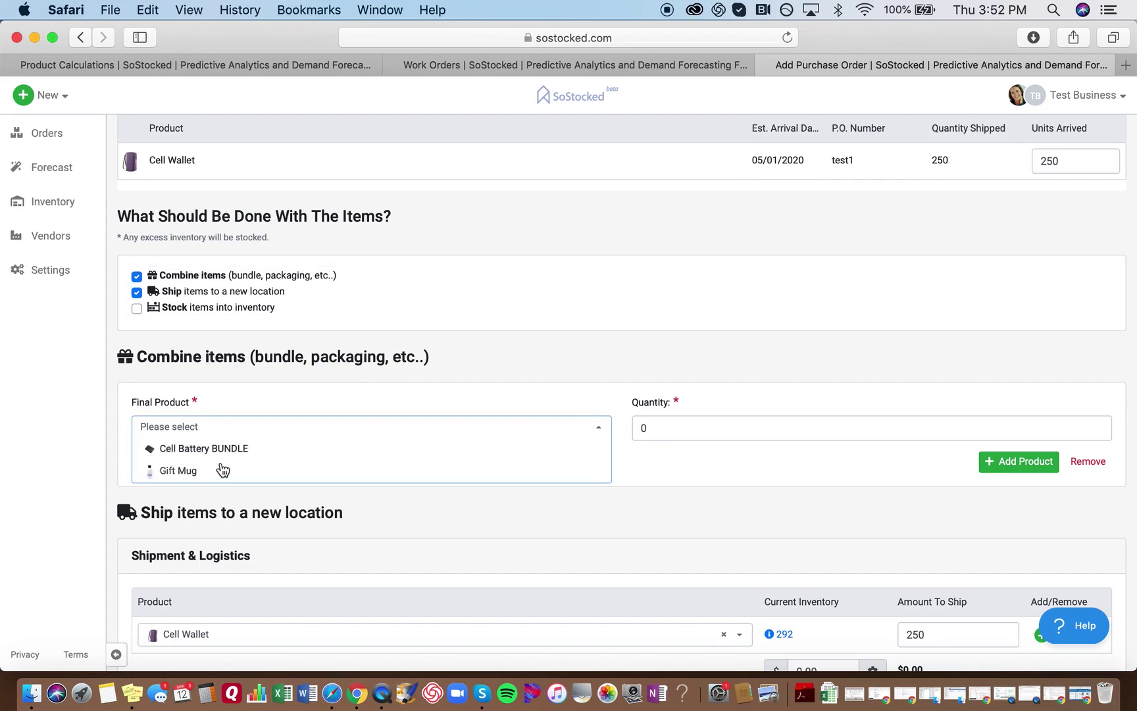
pyautogui.click(217, 448)
pyautogui.click(685, 425)
pyautogui.press('BackSpace')
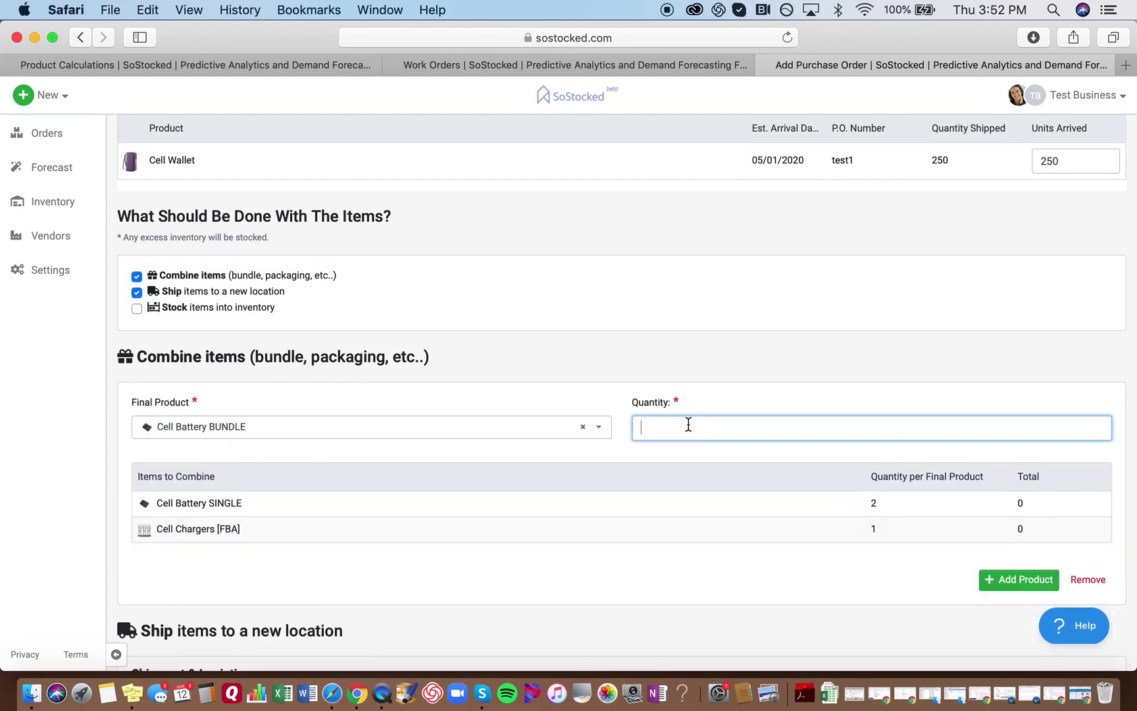
pyautogui.write('200')
pyautogui.click(627, 445)
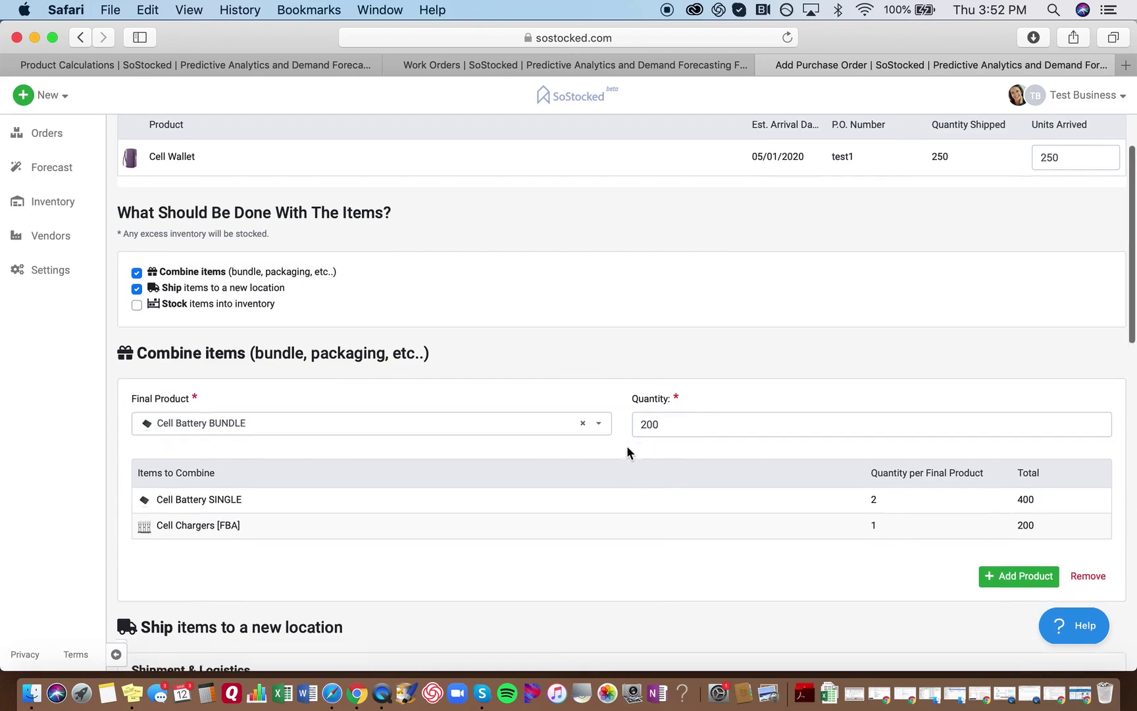
pyautogui.scroll(-4, 592, 427)
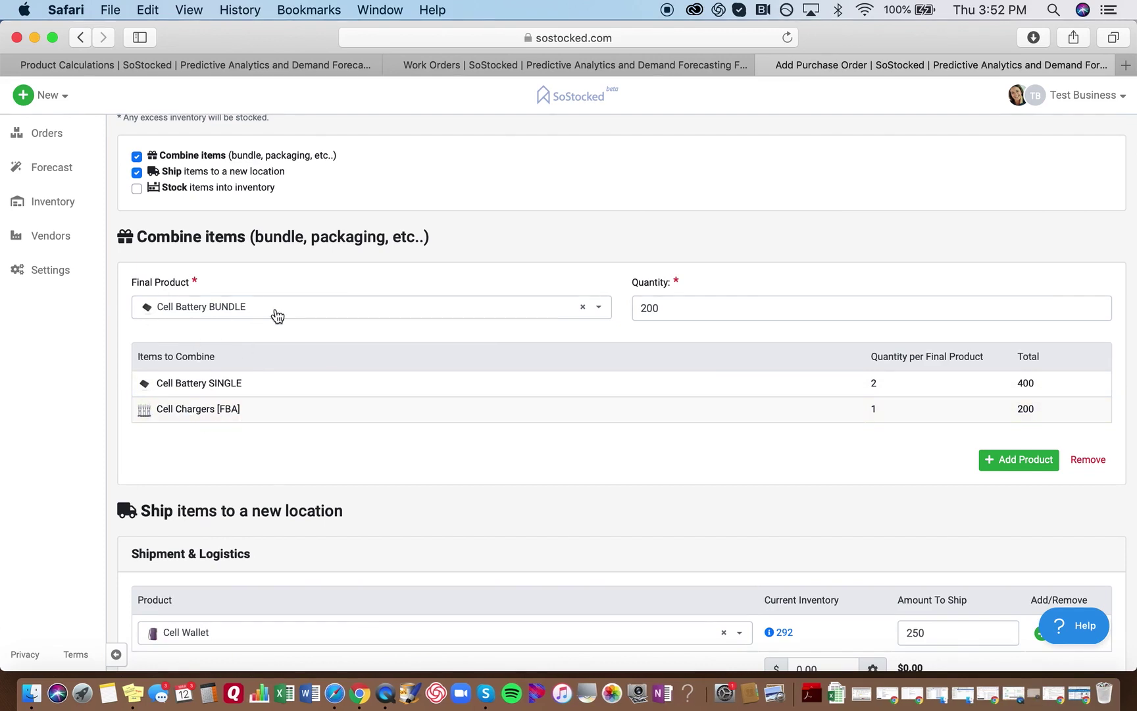
pyautogui.scroll(5, 276, 313)
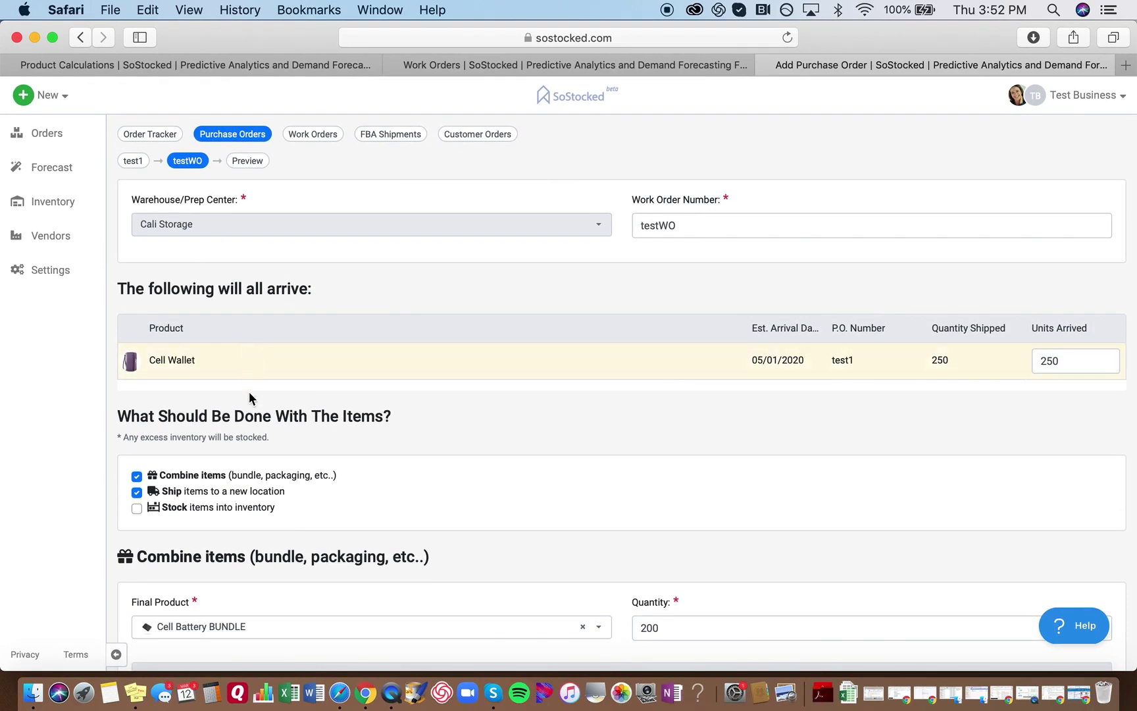
pyautogui.scroll(-5, 247, 395)
pyautogui.scroll(-2, 242, 411)
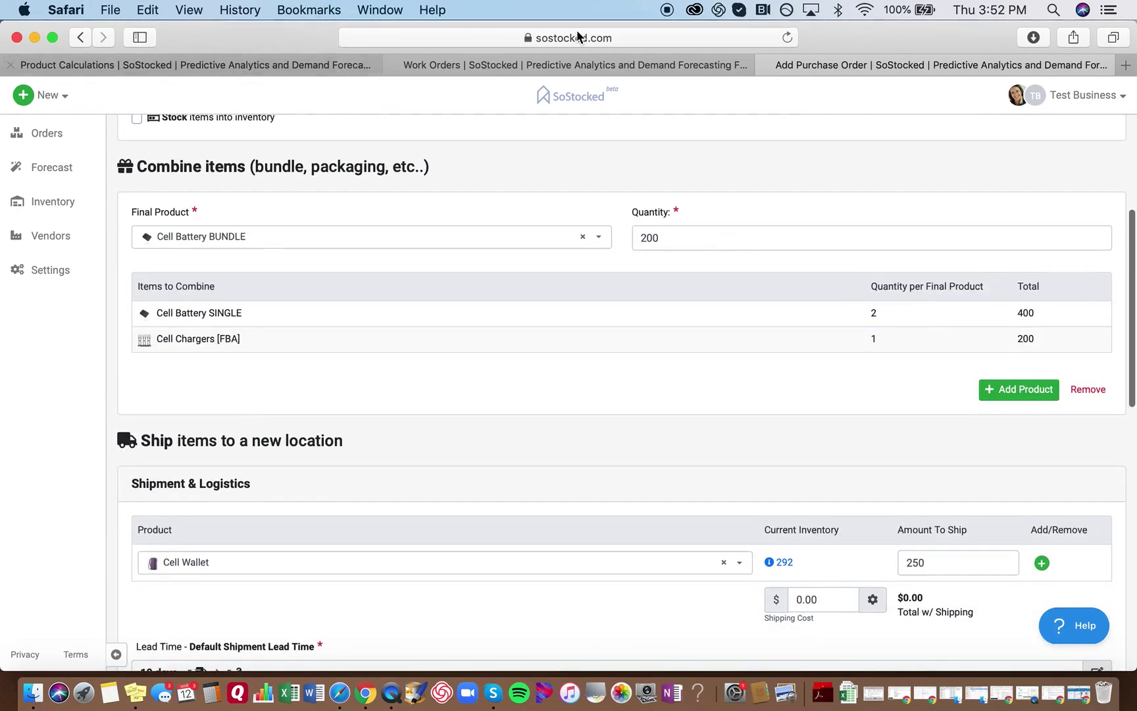